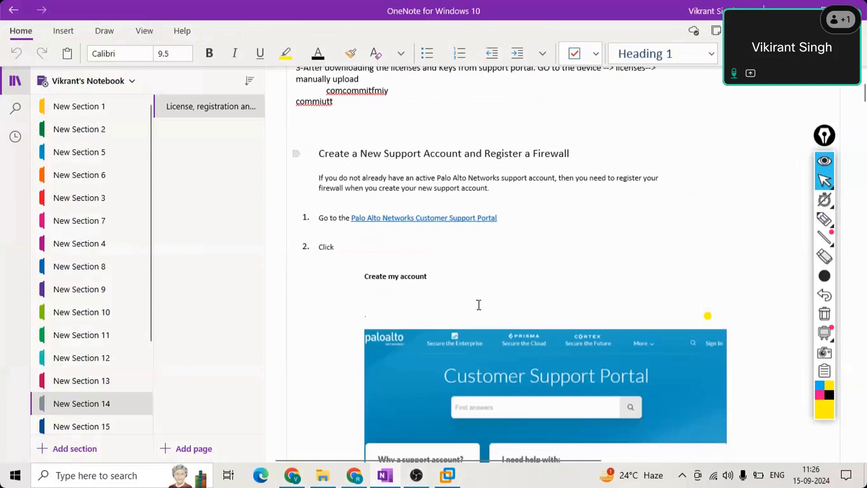
# - Select the Customer Support Portal screenshot and pick the black pen on the Draw tab
pyautogui.scroll(2, 480, 304)
pyautogui.scroll(-2, 500, 235)
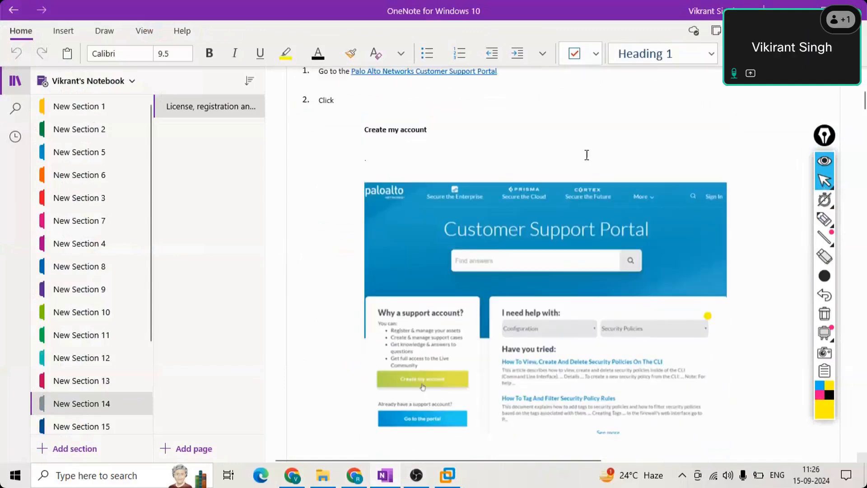
pyautogui.scroll(2, 574, 167)
pyautogui.scroll(-2, 564, 178)
pyautogui.scroll(3, 602, 158)
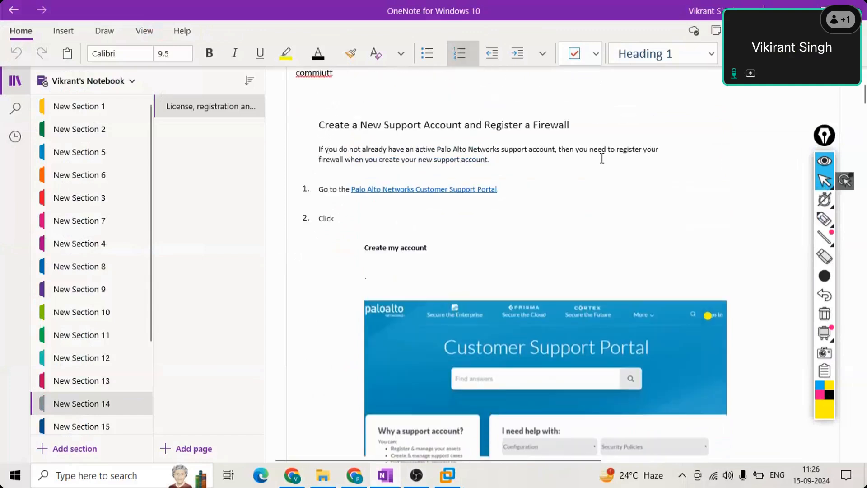
pyautogui.scroll(2, 602, 158)
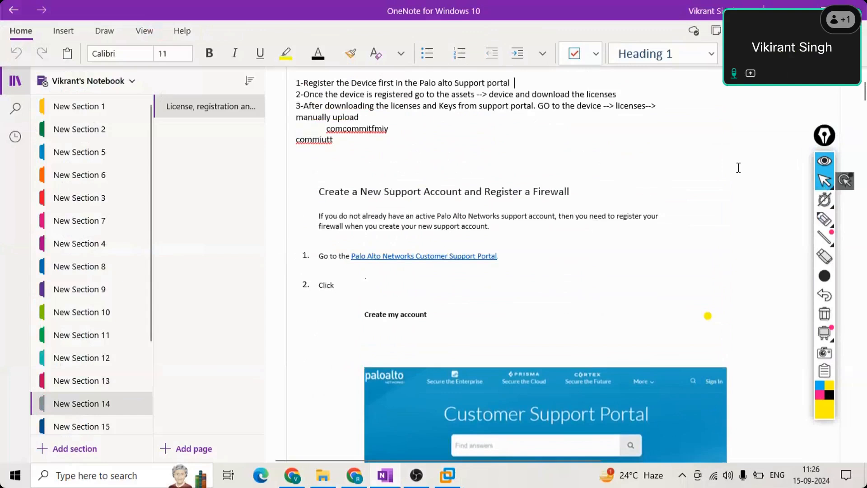
pyautogui.scroll(-2, 736, 168)
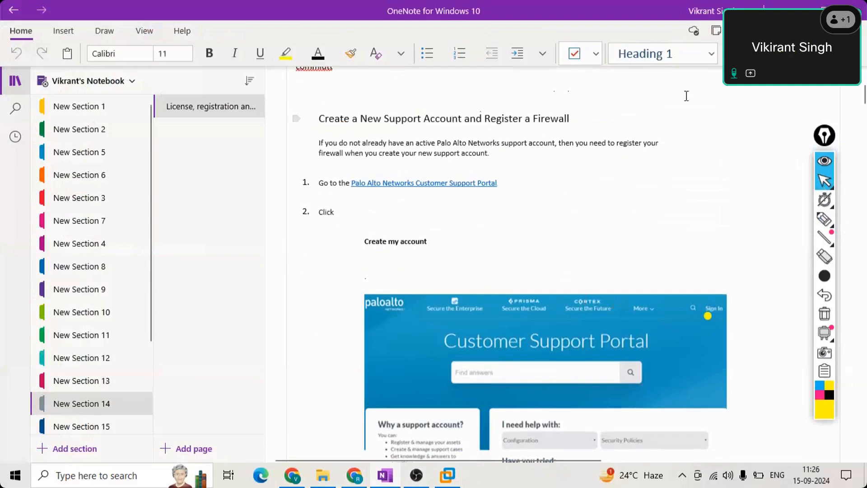
pyautogui.scroll(-3, 640, 259)
pyautogui.click(550, 298)
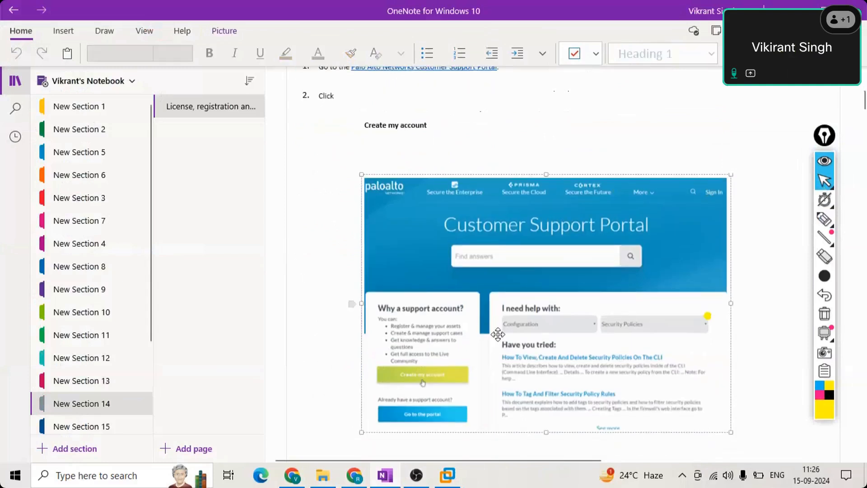
pyautogui.moveTo(824, 220)
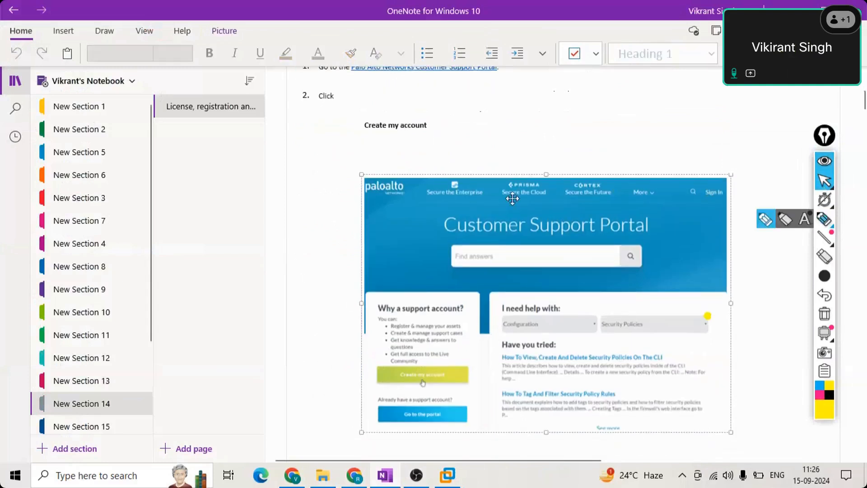
pyautogui.click(101, 30)
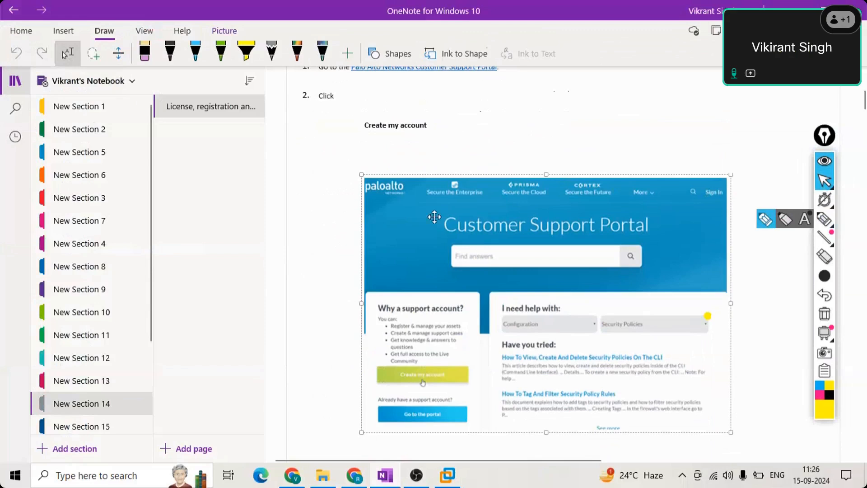
pyautogui.click(170, 53)
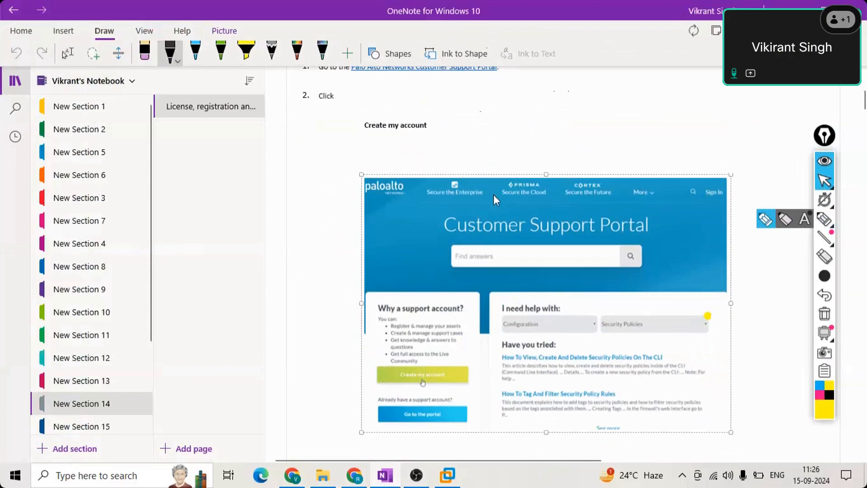
# - Circle 'Create my account' and the 'Customer Support Portal' title in black ink
pyautogui.moveTo(351, 141)
pyautogui.mouseDown()
pyautogui.moveTo(406, 142)
pyautogui.moveTo(449, 112)
pyautogui.moveTo(375, 96)
pyautogui.moveTo(352, 145)
pyautogui.moveTo(382, 142)
pyautogui.mouseUp()
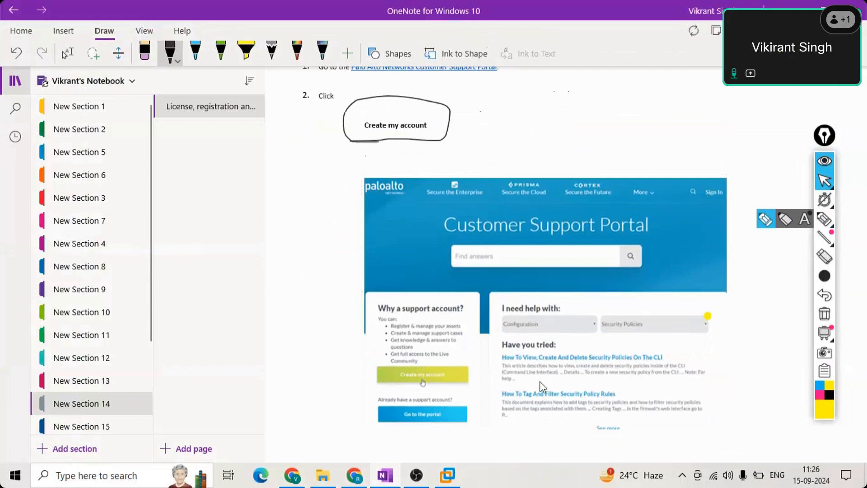
pyautogui.moveTo(430, 232)
pyautogui.mouseDown()
pyautogui.moveTo(671, 233)
pyautogui.moveTo(556, 208)
pyautogui.moveTo(449, 208)
pyautogui.moveTo(430, 234)
pyautogui.mouseUp()
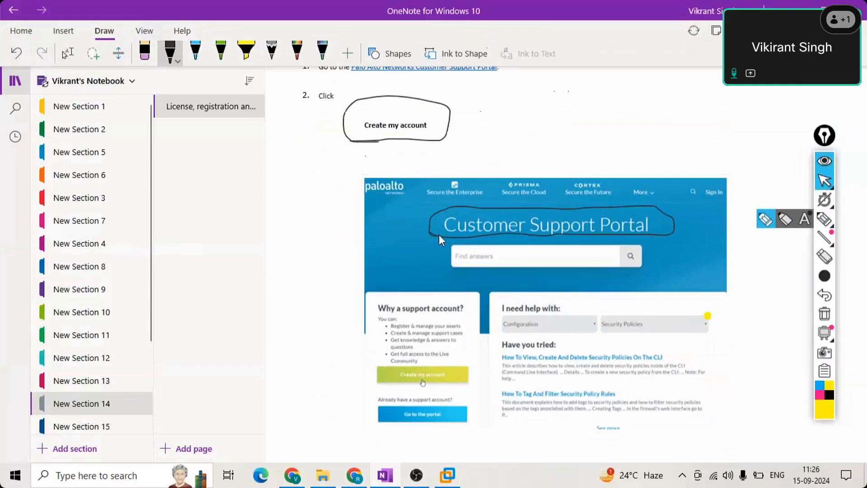
pyautogui.moveTo(439, 235)
pyautogui.mouseDown()
pyautogui.moveTo(661, 237)
pyautogui.moveTo(674, 227)
pyautogui.moveTo(570, 200)
pyautogui.moveTo(432, 208)
pyautogui.mouseUp()
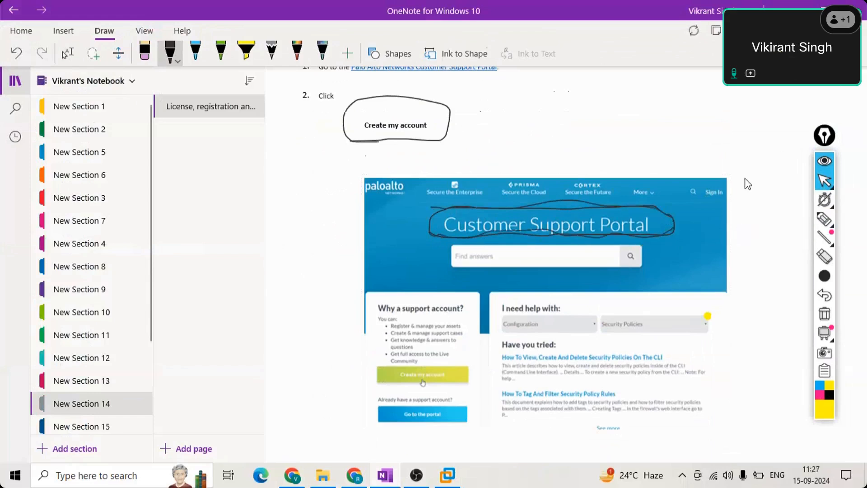
pyautogui.scroll(-9, 748, 182)
pyautogui.scroll(10, 750, 181)
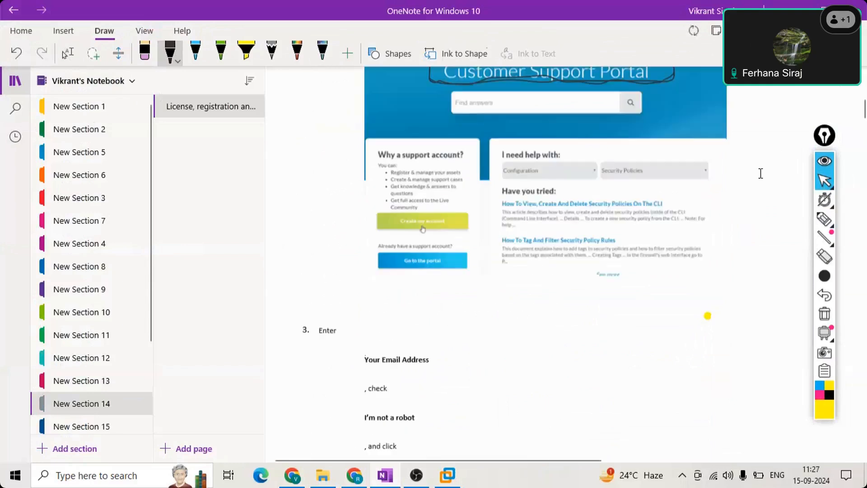
pyautogui.scroll(5, 700, 153)
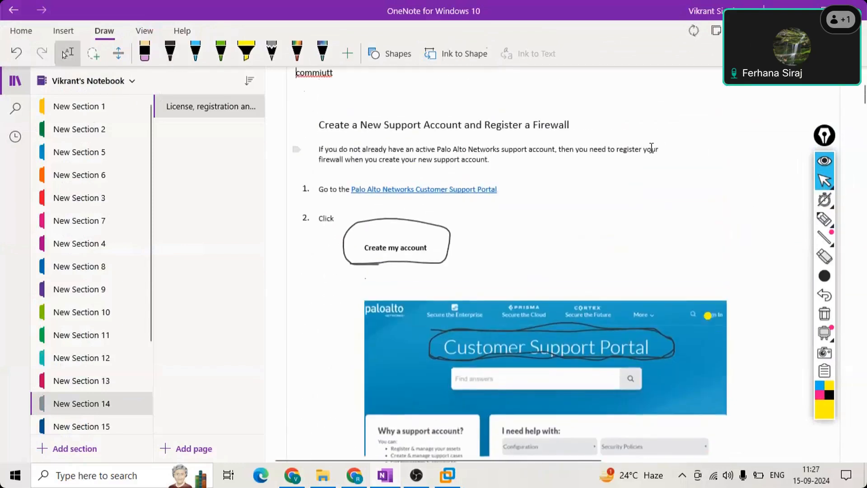
pyautogui.press('Down')
pyautogui.press('Down')
pyautogui.press('Down')
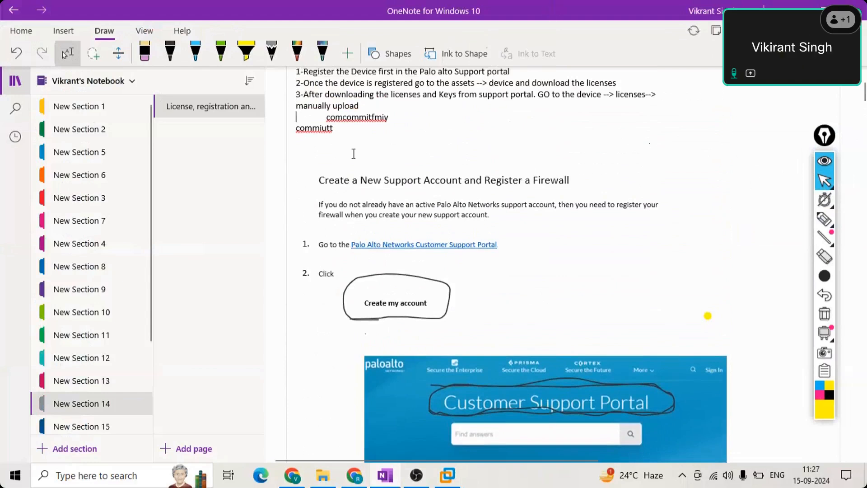
pyautogui.moveTo(321, 181); pyautogui.dragTo(574, 178)
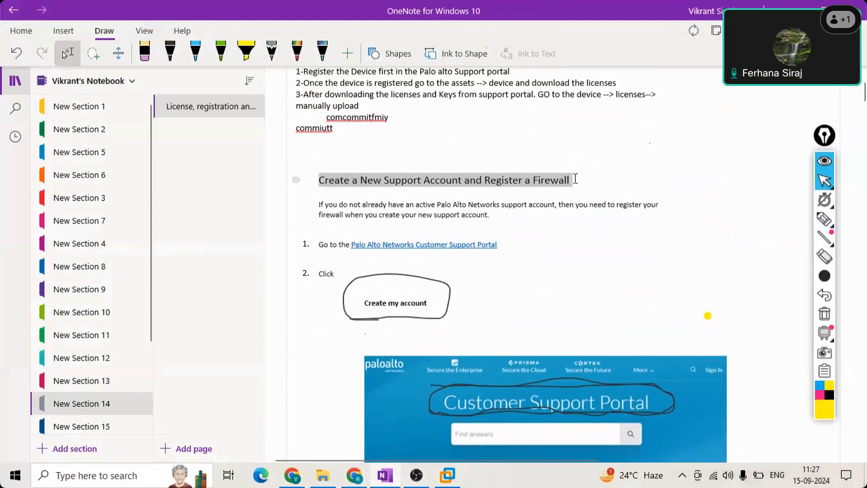
pyautogui.moveTo(500, 204); pyautogui.dragTo(329, 174)
pyautogui.click(375, 182)
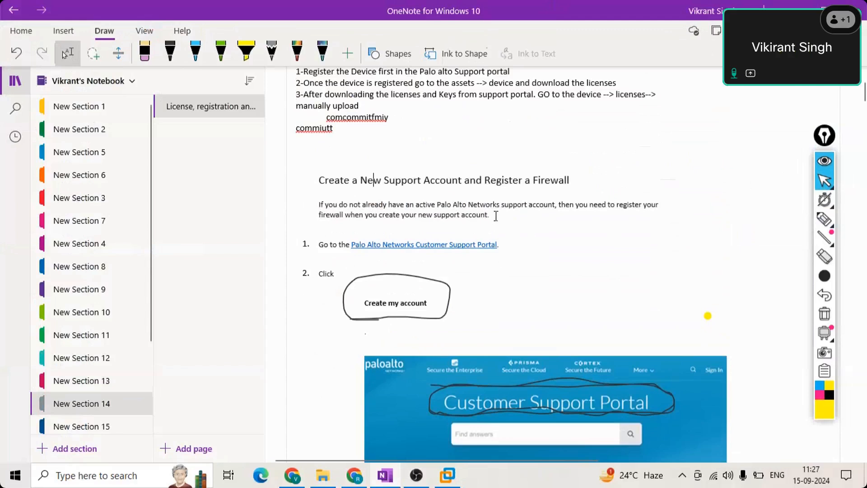
pyautogui.moveTo(493, 216); pyautogui.dragTo(311, 181)
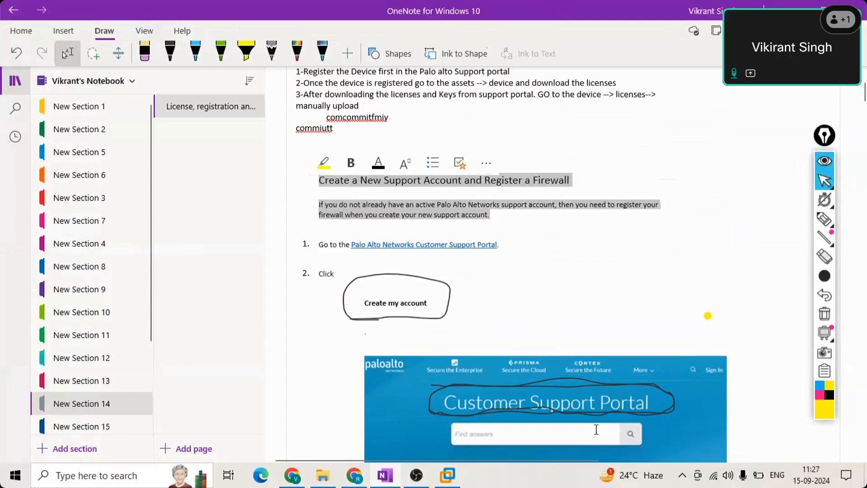
pyautogui.click(509, 215)
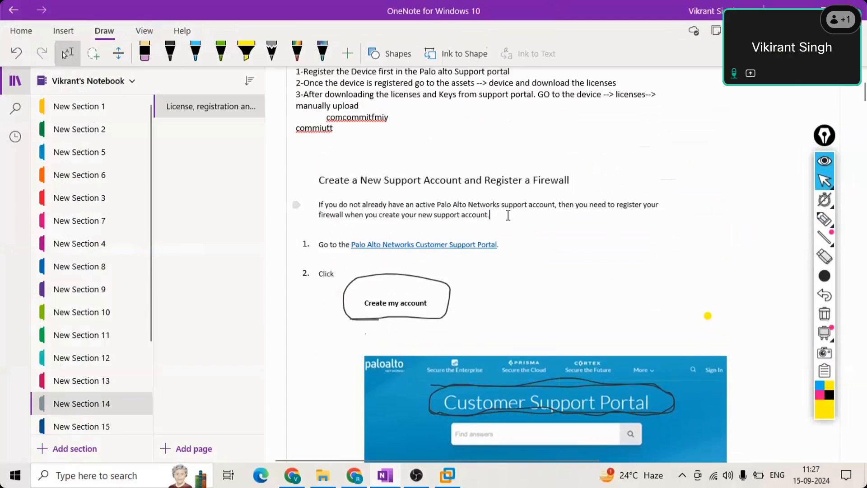
pyautogui.moveTo(508, 216); pyautogui.dragTo(283, 204)
pyautogui.click(553, 296)
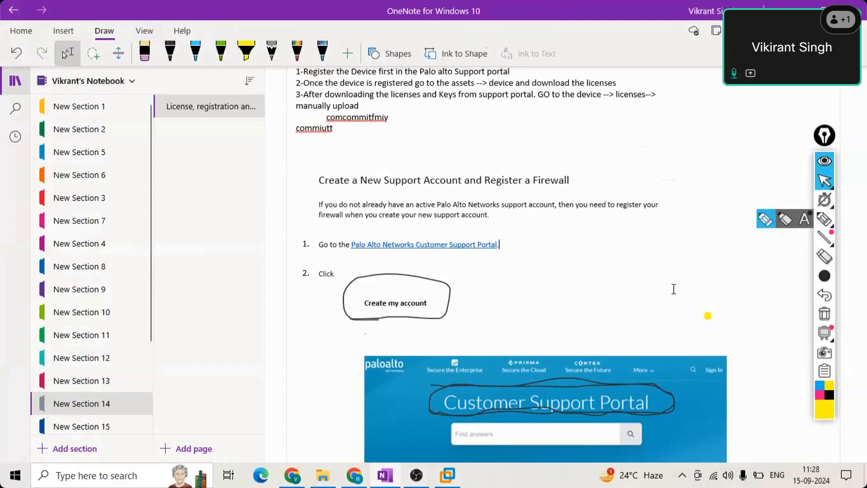
pyautogui.moveTo(498, 213); pyautogui.dragTo(316, 205)
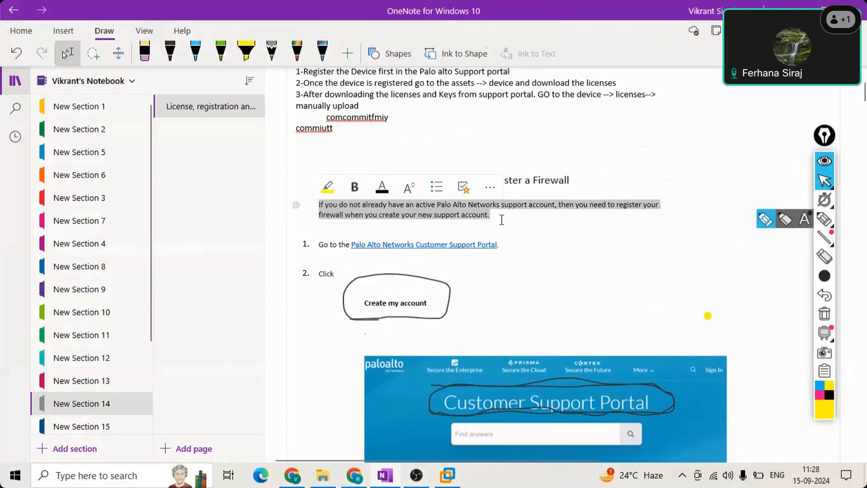
pyautogui.click(502, 221)
pyautogui.scroll(-1, 675, 302)
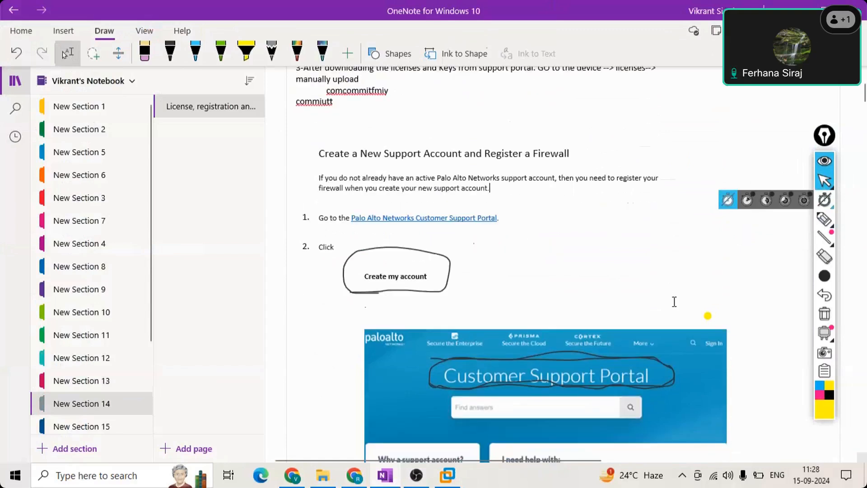
pyautogui.click(658, 248)
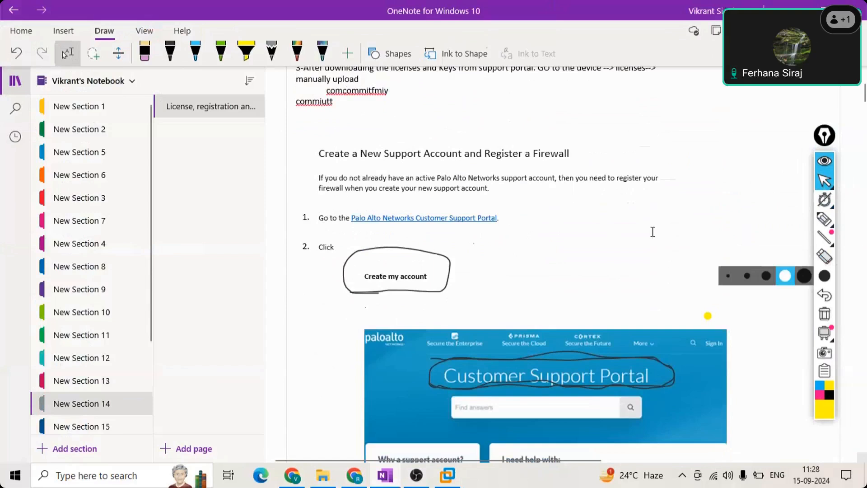
pyautogui.scroll(3, 565, 170)
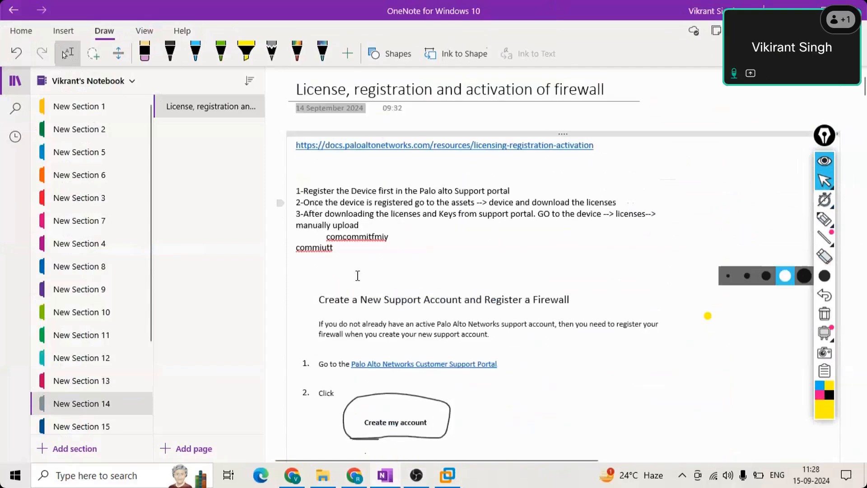
pyautogui.moveTo(303, 191); pyautogui.dragTo(540, 190)
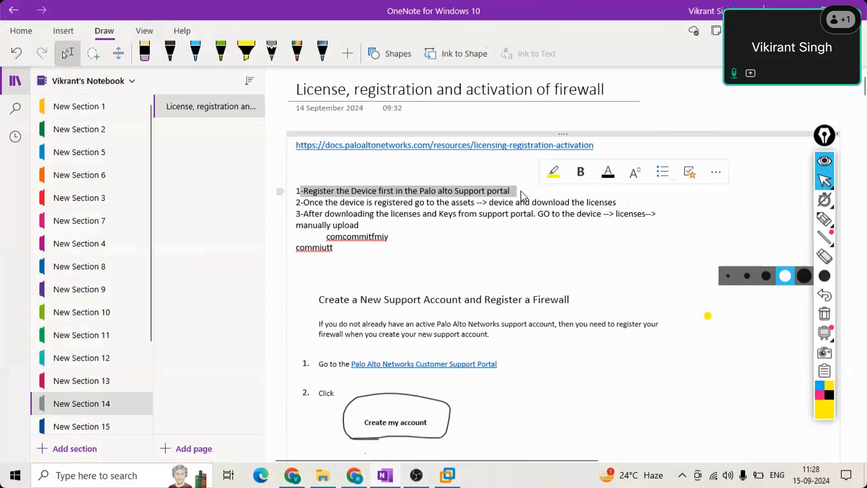
pyautogui.click(521, 190)
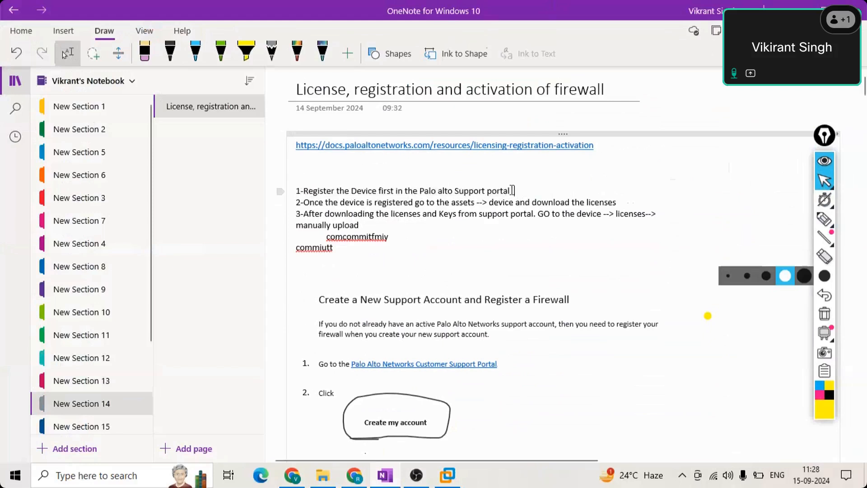
pyautogui.tripleClick(299, 193)
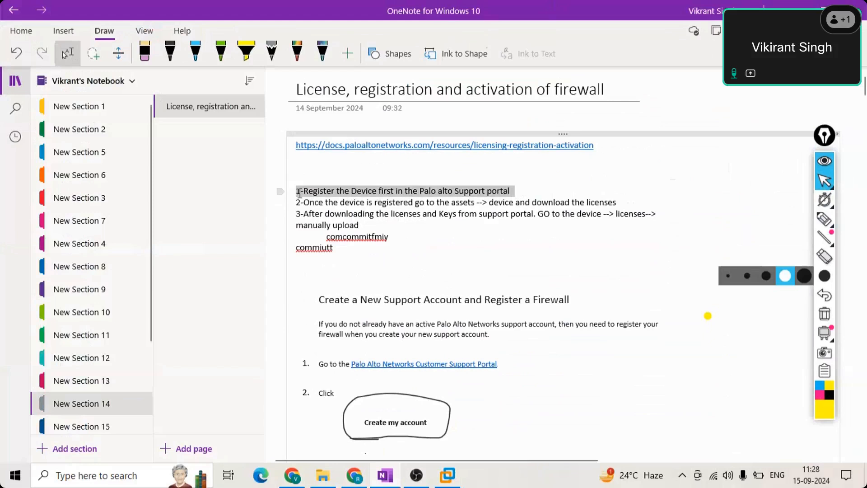
pyautogui.click(530, 192)
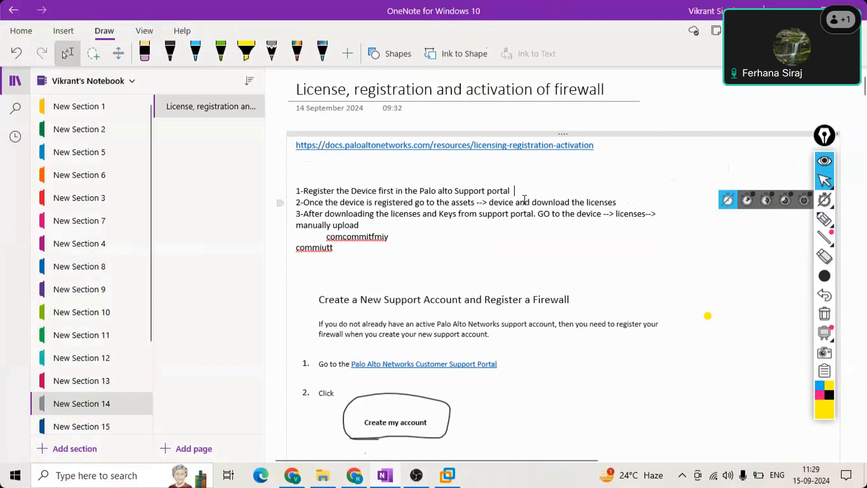
pyautogui.hotkey('shift', 'Down')
pyautogui.moveTo(516, 192); pyautogui.dragTo(297, 195)
pyautogui.moveTo(621, 203); pyautogui.dragTo(296, 202)
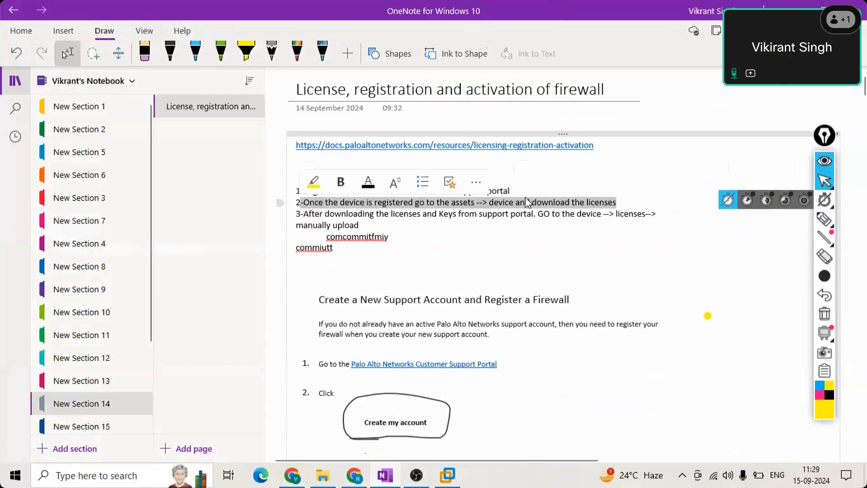
pyautogui.click(383, 187)
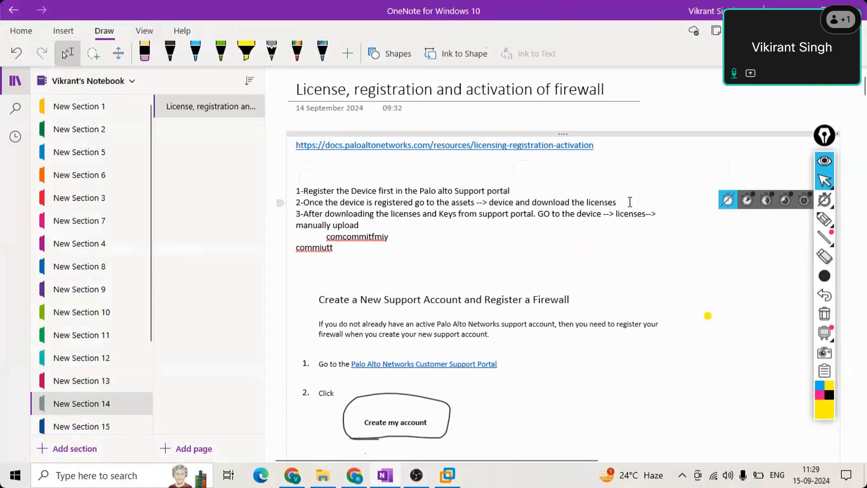
pyautogui.moveTo(631, 202); pyautogui.dragTo(286, 200)
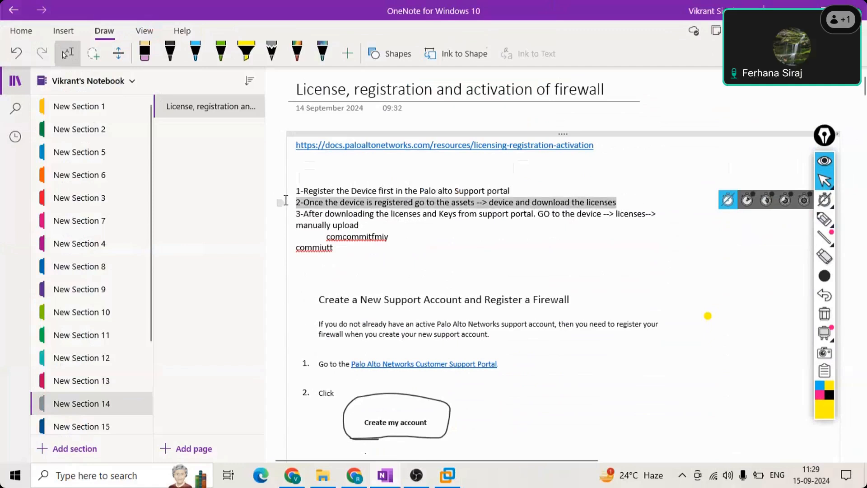
pyautogui.moveTo(620, 201); pyautogui.dragTo(296, 191)
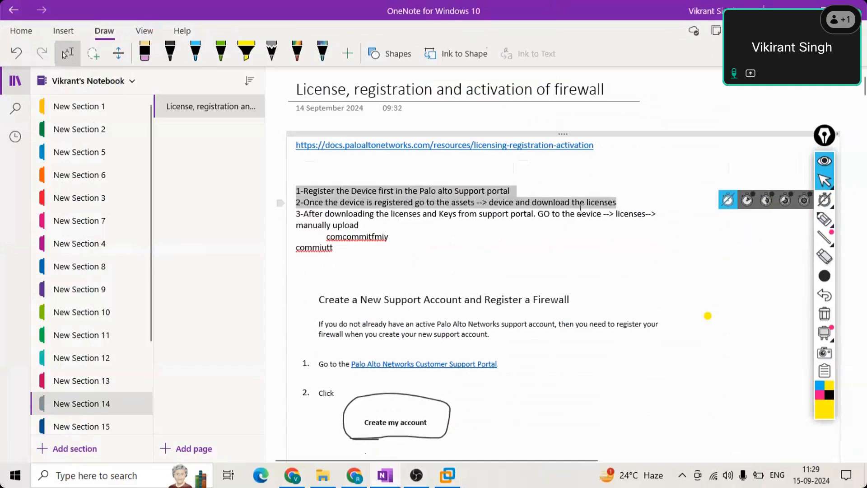
pyautogui.click(627, 203)
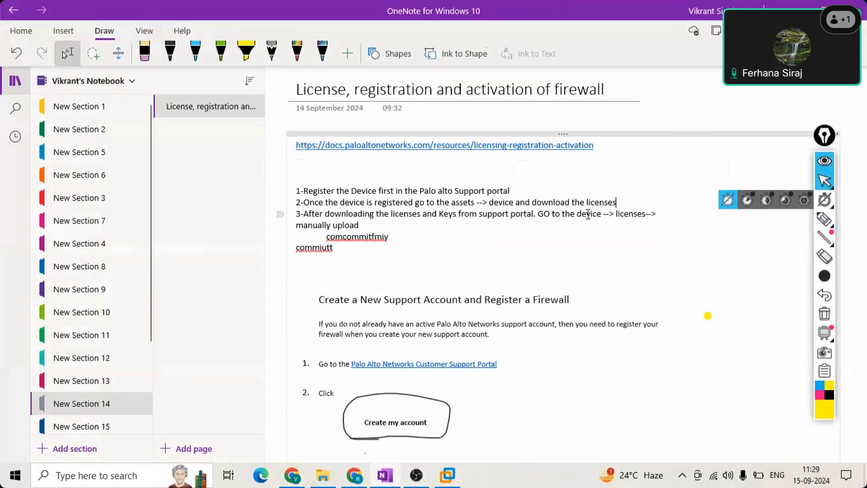
pyautogui.click(621, 204)
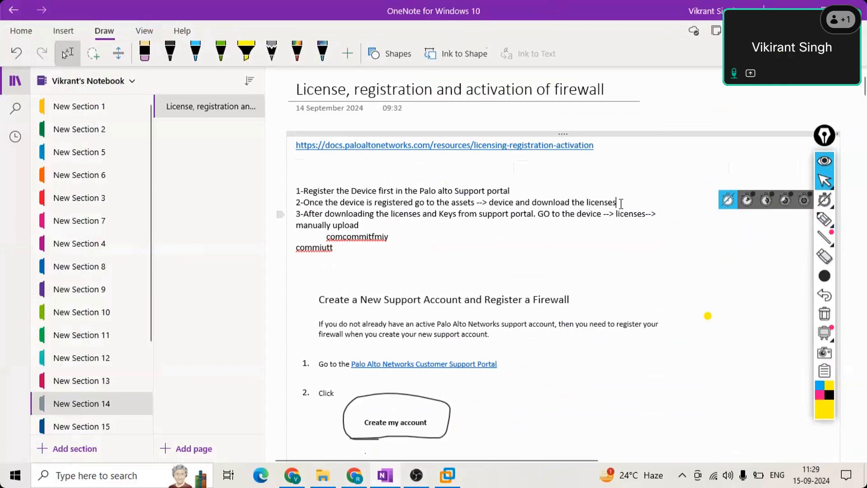
pyautogui.keyDown('shift'); pyautogui.click(296, 204); pyautogui.keyUp('shift')
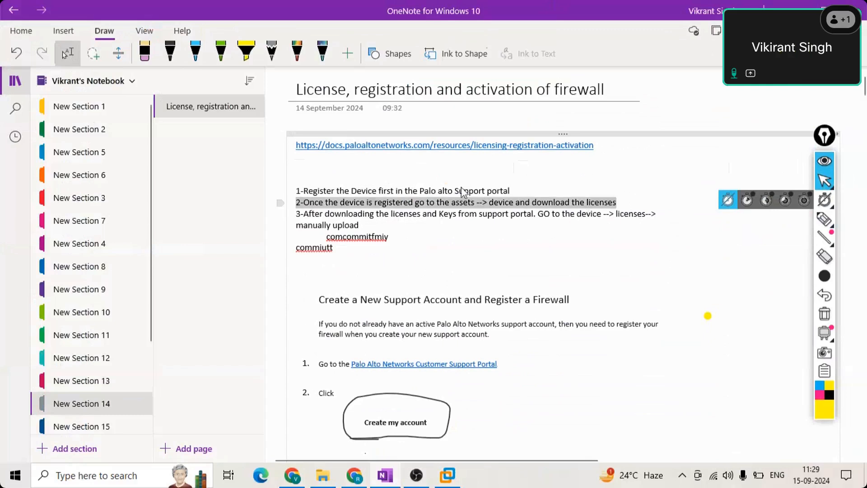
pyautogui.click(618, 204)
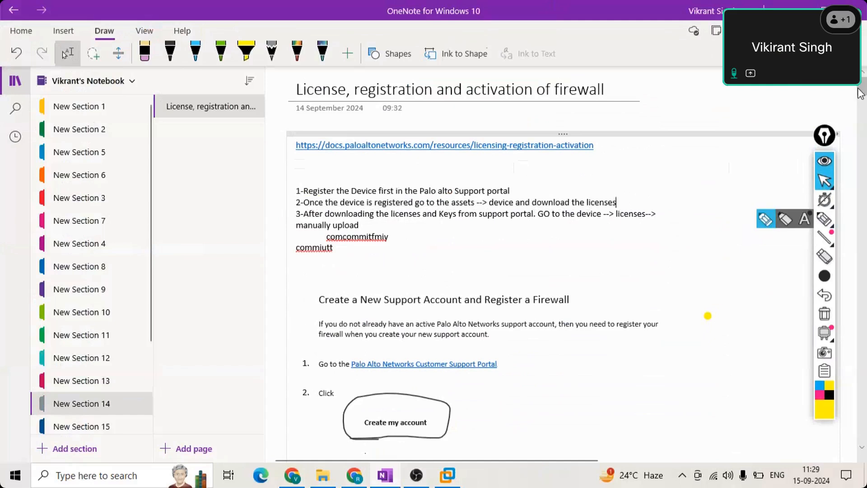
pyautogui.scroll(-5, 859, 106)
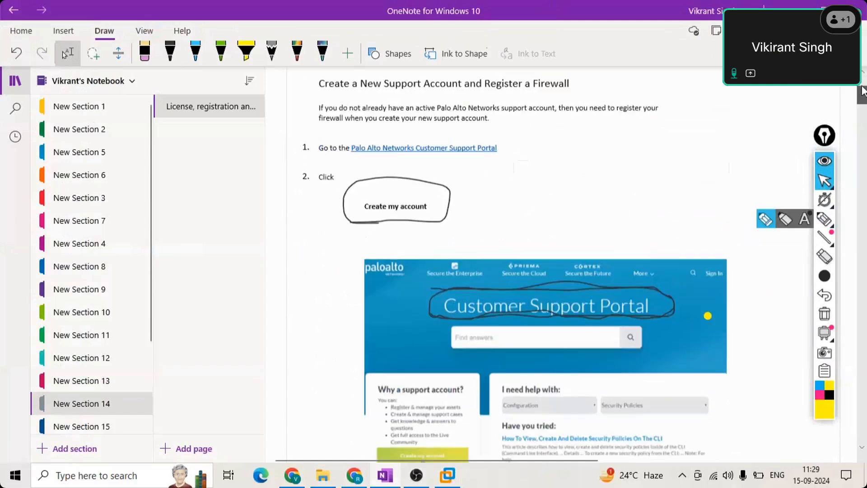
pyautogui.scroll(5, 862, 90)
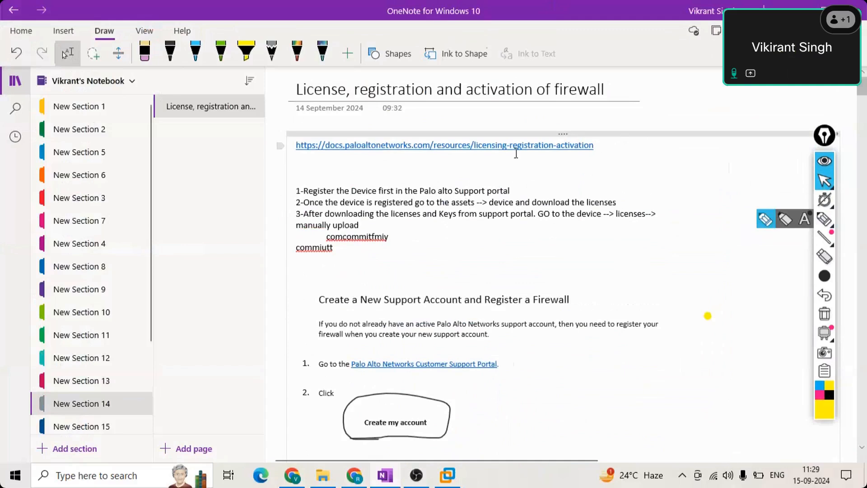
pyautogui.moveTo(594, 145); pyautogui.dragTo(296, 146)
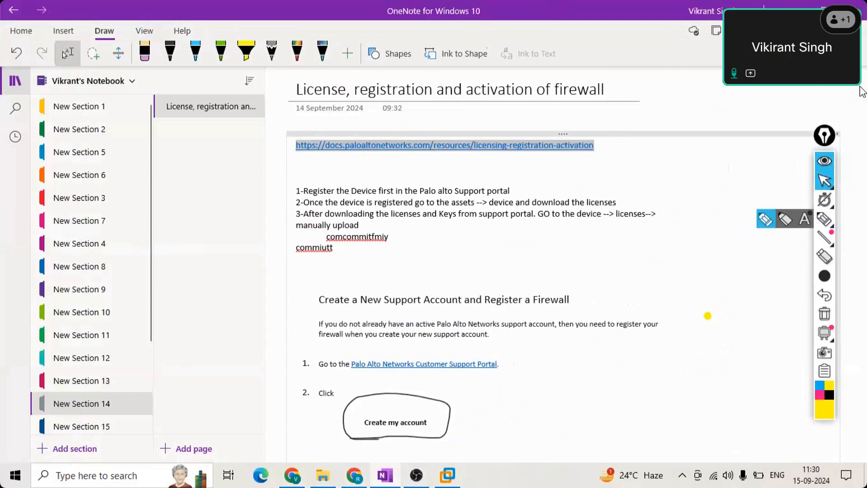
pyautogui.click(515, 191)
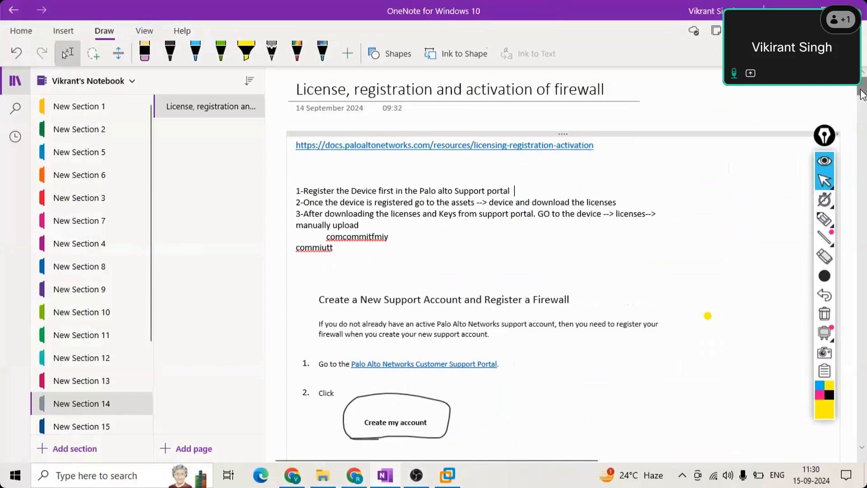
pyautogui.moveTo(862, 95); pyautogui.dragTo(863, 98)
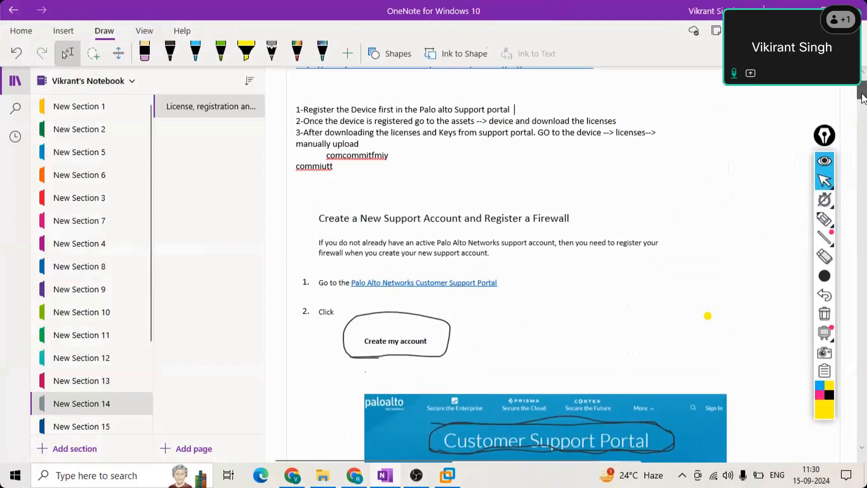
pyautogui.moveTo(863, 98); pyautogui.dragTo(864, 96)
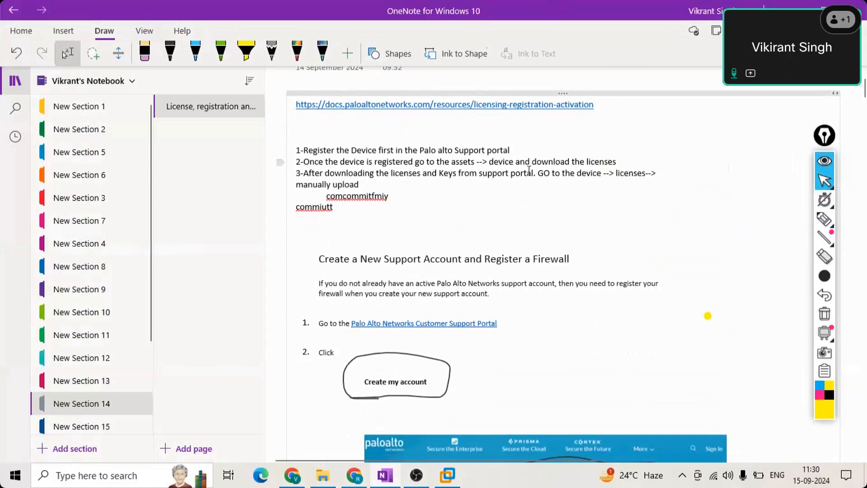
pyautogui.click(629, 165)
pyautogui.moveTo(452, 164); pyautogui.dragTo(479, 163)
pyautogui.click(601, 210)
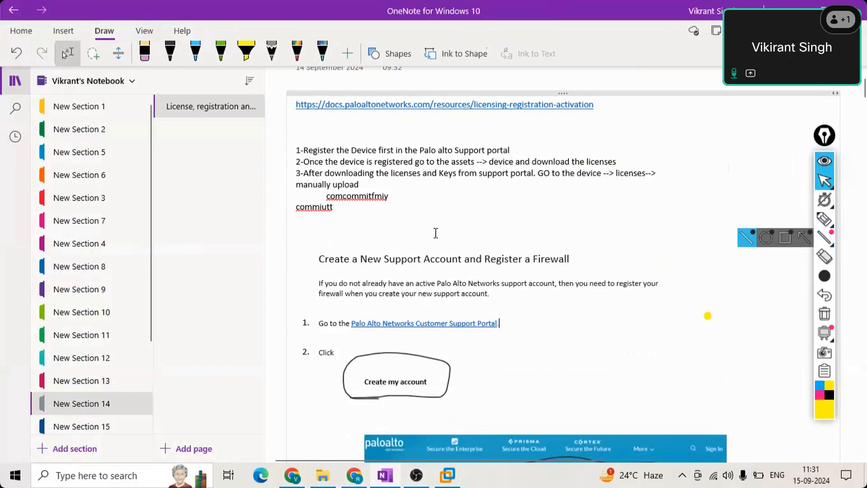
pyautogui.scroll(-6, 436, 233)
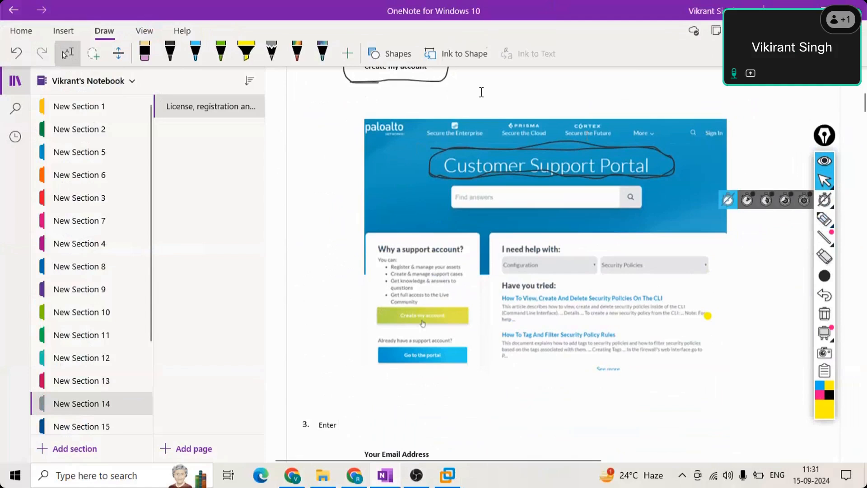
pyautogui.click(167, 51)
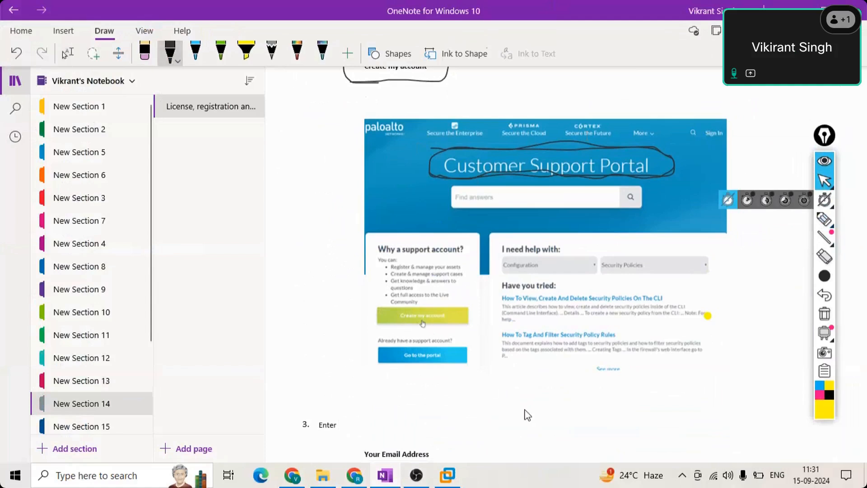
pyautogui.press('Down')
pyautogui.press('Down')
pyautogui.press('Down')
pyautogui.press('Down')
pyautogui.press('Down')
pyautogui.press('Down')
pyautogui.press('Down')
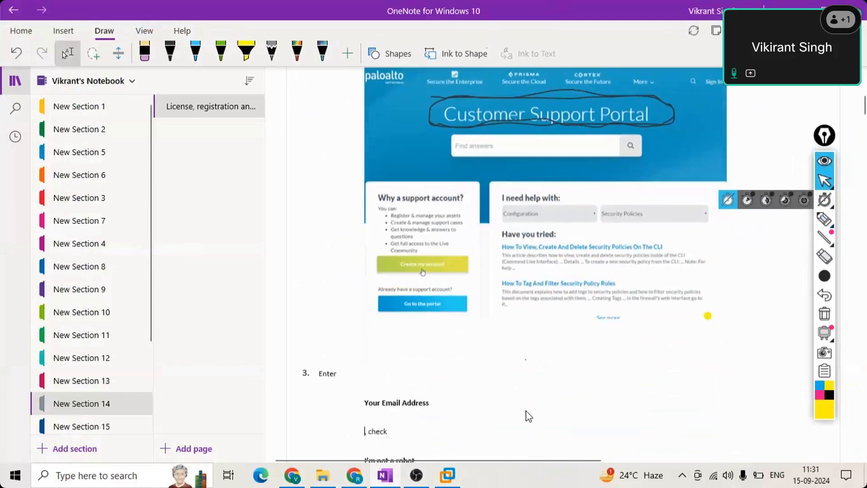
pyautogui.press('Down')
pyautogui.press('Down')
pyautogui.press('Down')
pyautogui.press('Down')
pyautogui.press('Down')
pyautogui.press('Down')
pyautogui.press('Down')
pyautogui.press('Down')
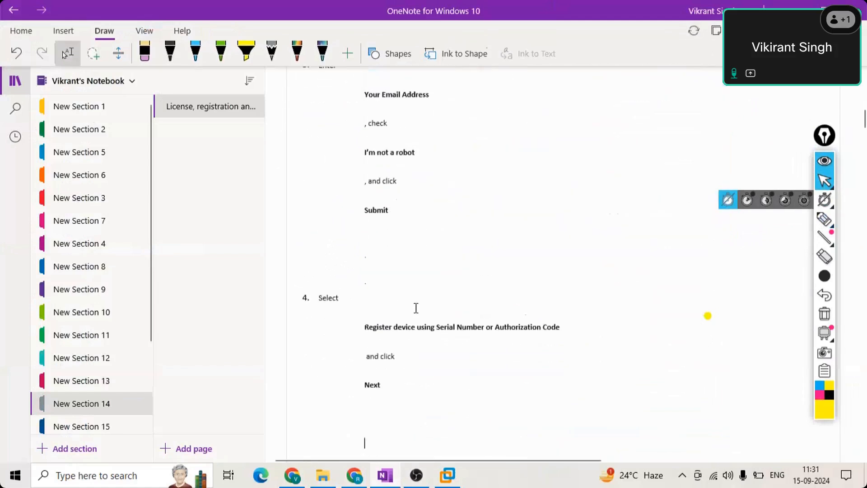
pyautogui.press('Down')
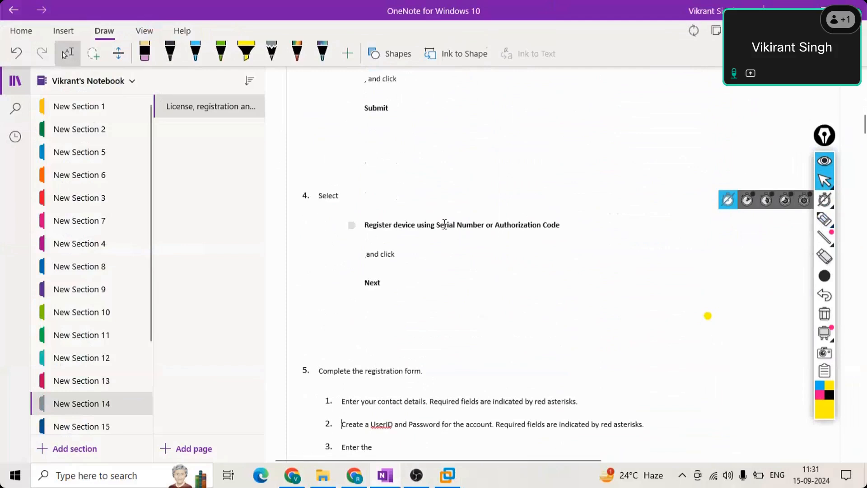
pyautogui.moveTo(563, 224); pyautogui.dragTo(364, 225)
pyautogui.click(399, 348)
pyautogui.scroll(-2, 409, 445)
pyautogui.scroll(-8, 415, 445)
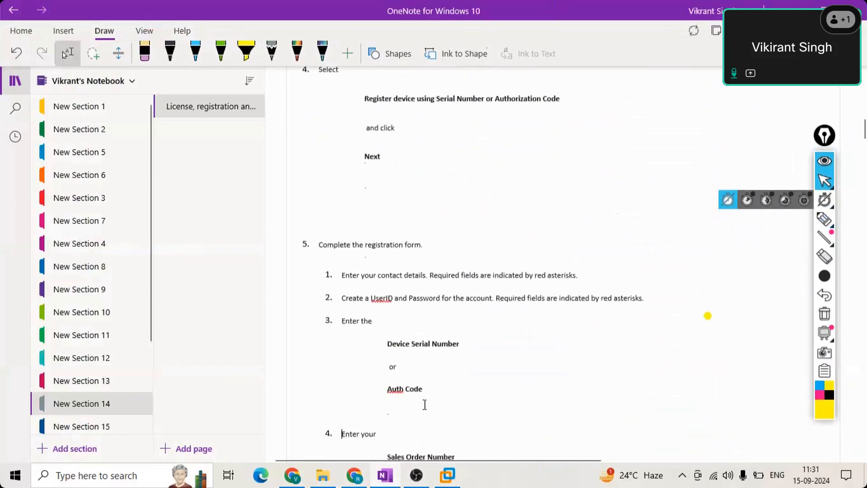
pyautogui.scroll(-12, 426, 373)
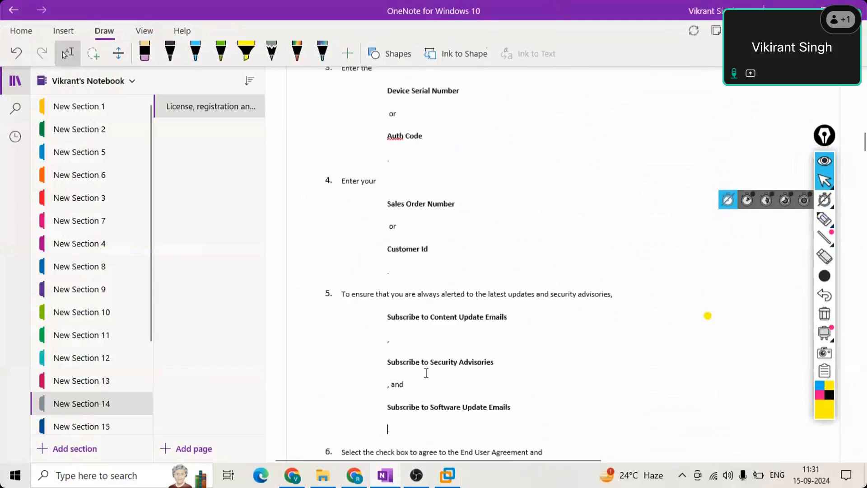
pyautogui.click(447, 143)
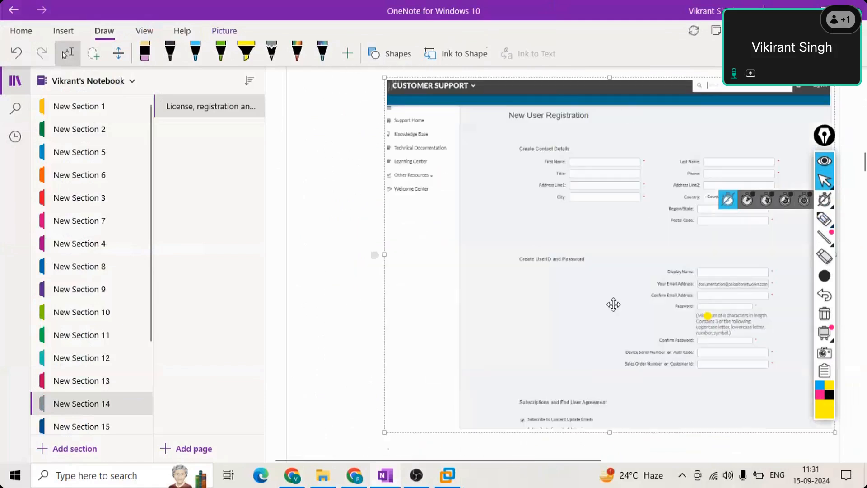
pyautogui.click(333, 242)
pyautogui.scroll(-8, 334, 242)
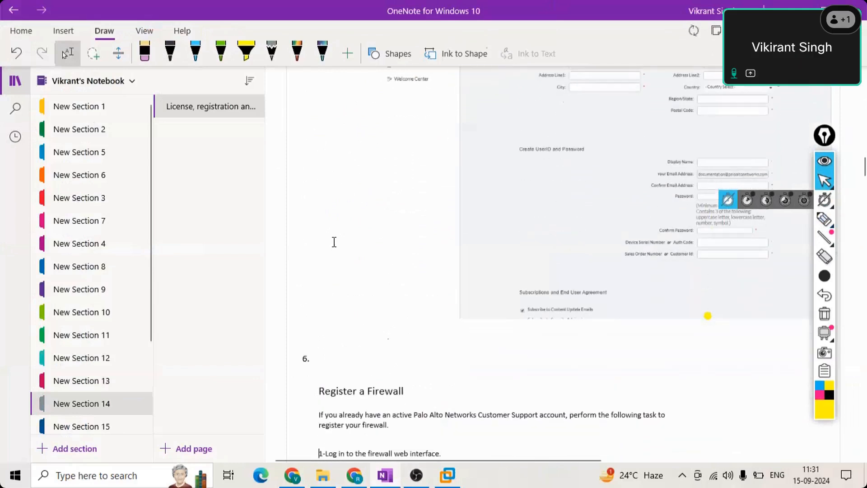
pyautogui.scroll(-3, 500, 269)
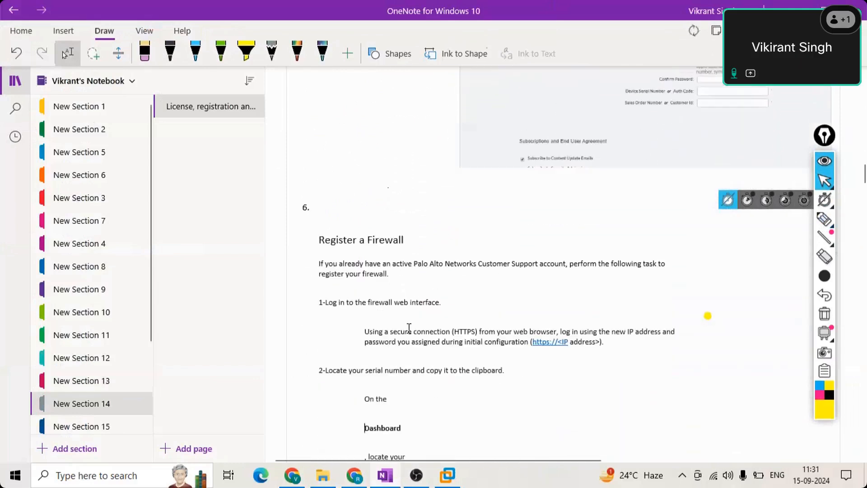
pyautogui.scroll(-2, 595, 139)
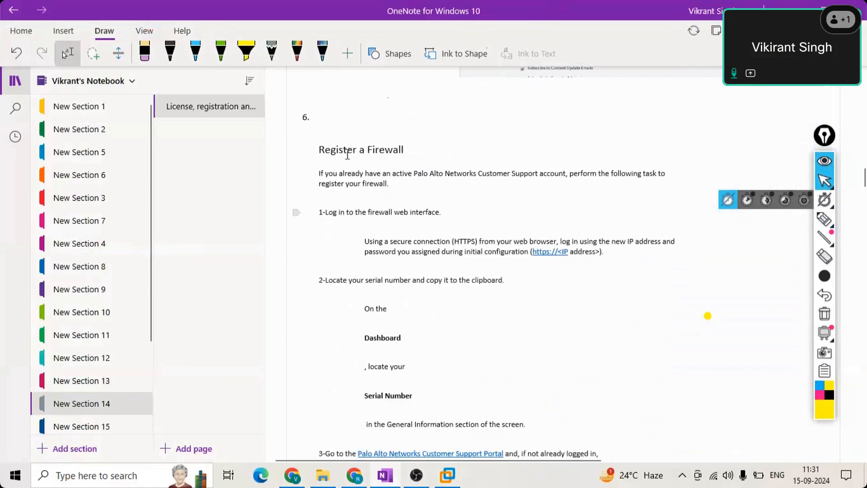
pyautogui.scroll(-1, 418, 305)
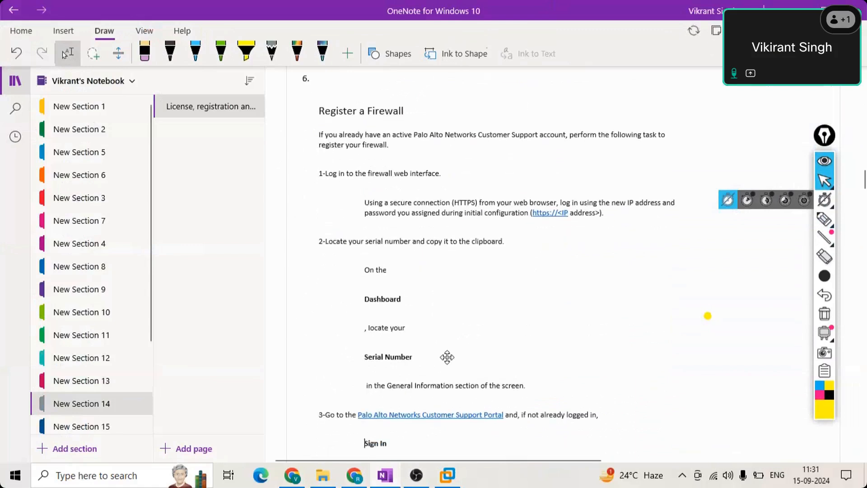
pyautogui.scroll(-8, 447, 357)
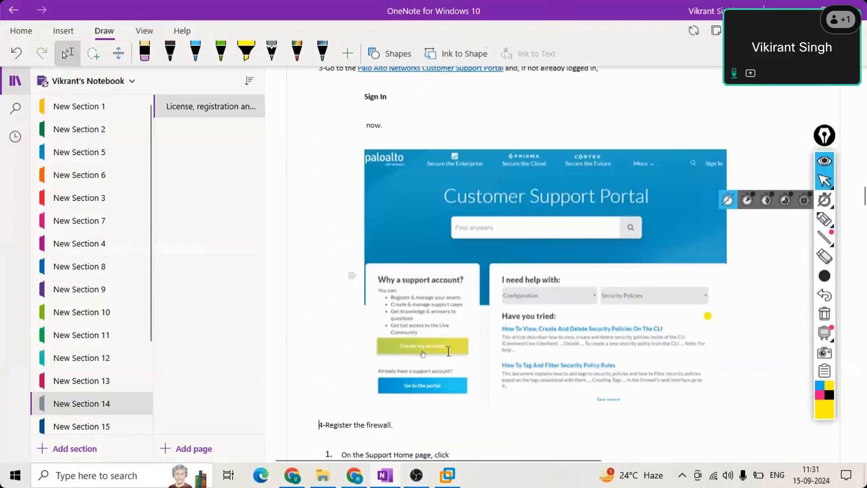
pyautogui.scroll(-7, 449, 351)
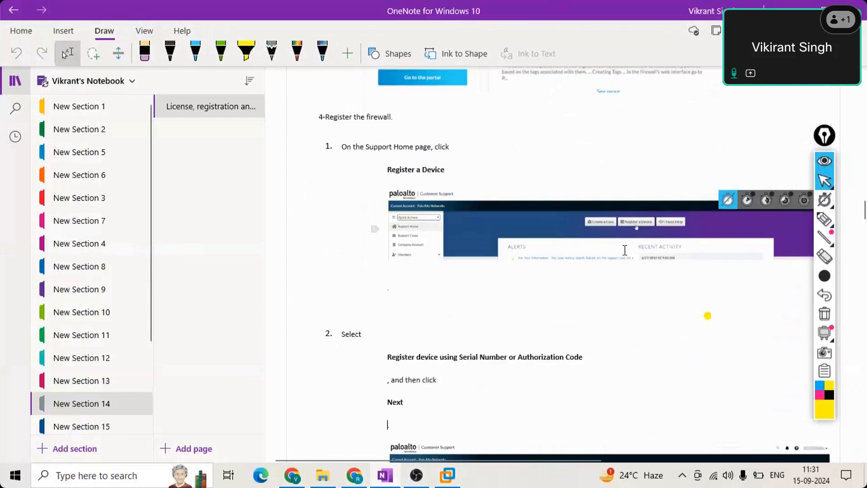
pyautogui.scroll(-6, 578, 295)
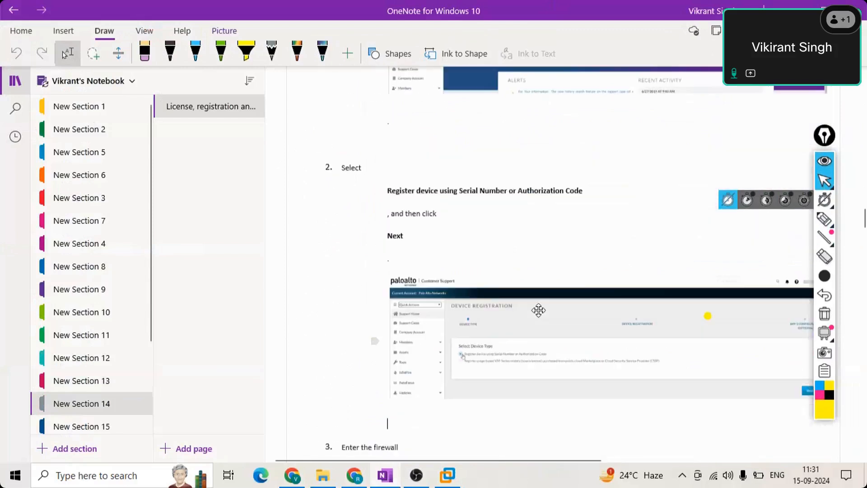
pyautogui.scroll(-1, 468, 251)
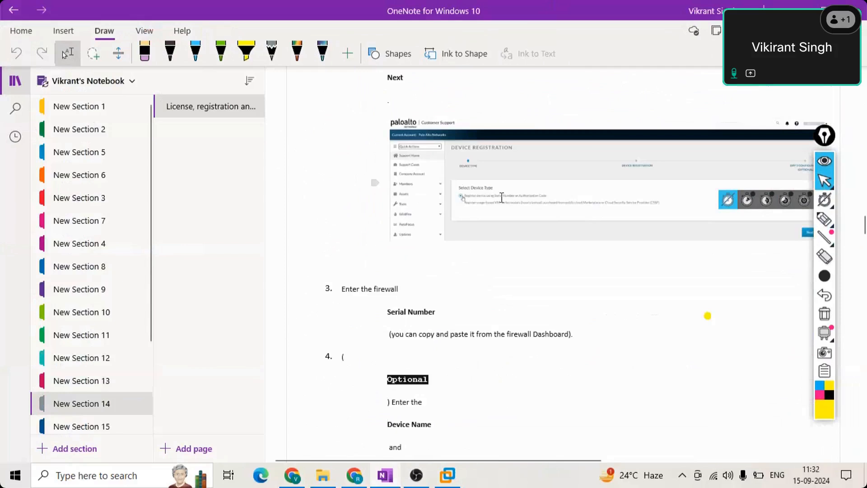
pyautogui.scroll(-1, 522, 227)
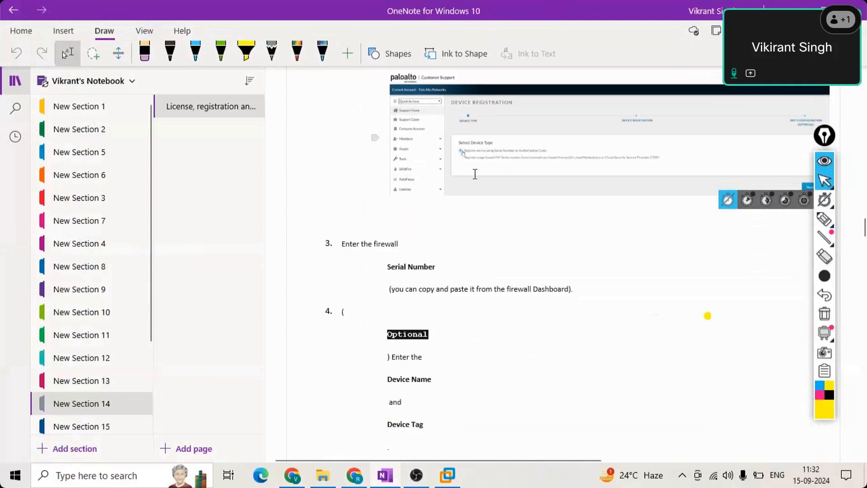
pyautogui.scroll(-1, 414, 278)
pyautogui.scroll(-3, 413, 278)
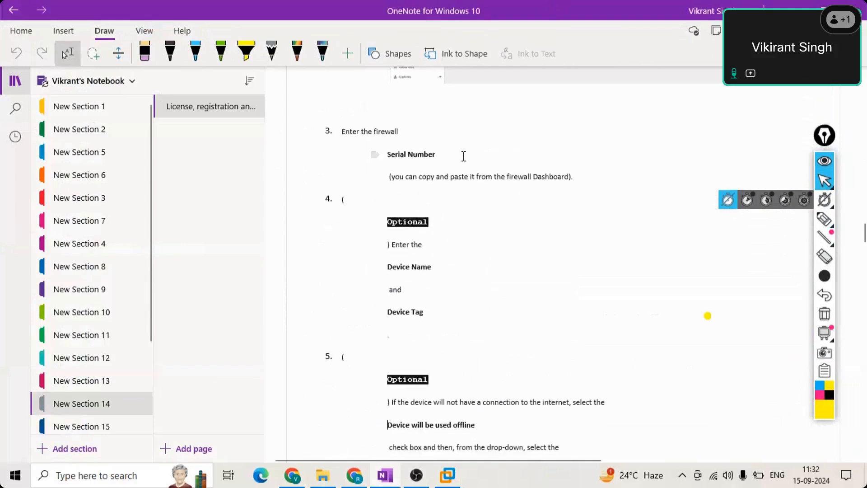
pyautogui.scroll(-1, 497, 172)
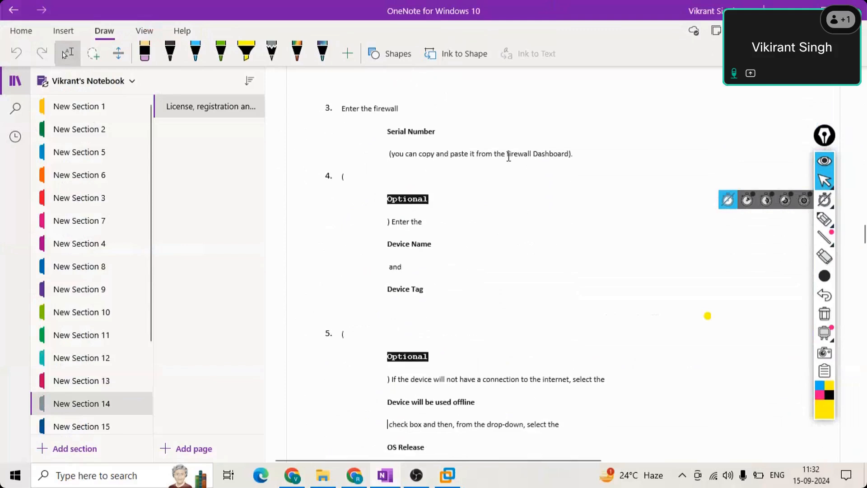
pyautogui.scroll(-3, 474, 192)
pyautogui.scroll(-8, 442, 187)
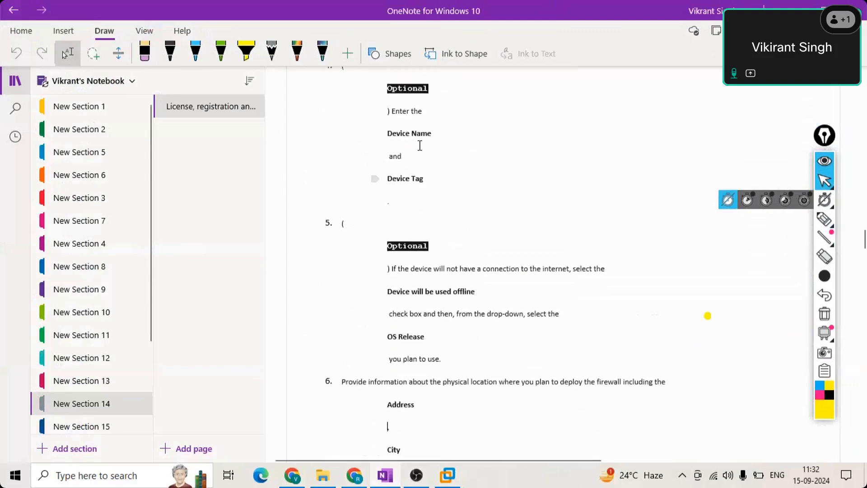
pyautogui.scroll(-15, 440, 245)
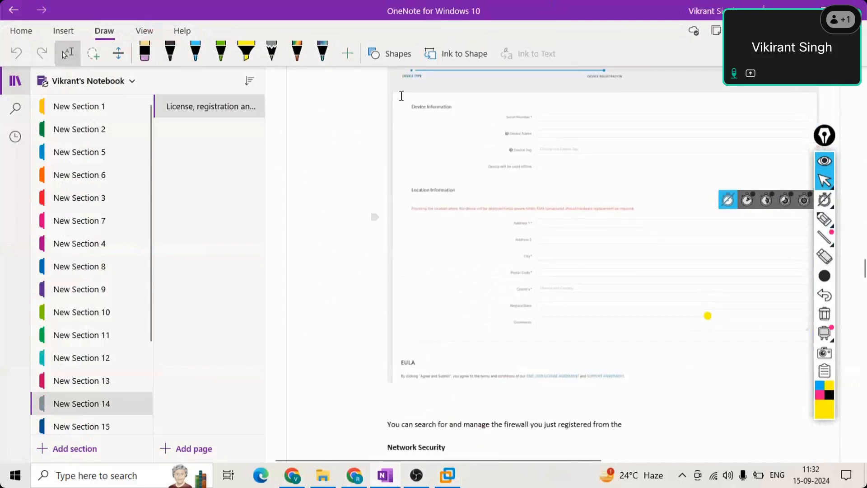
# - Underline Serial Number, Device Name, Device Tag and Location Information in black ink, with a line down toward EULA
pyautogui.click(556, 120)
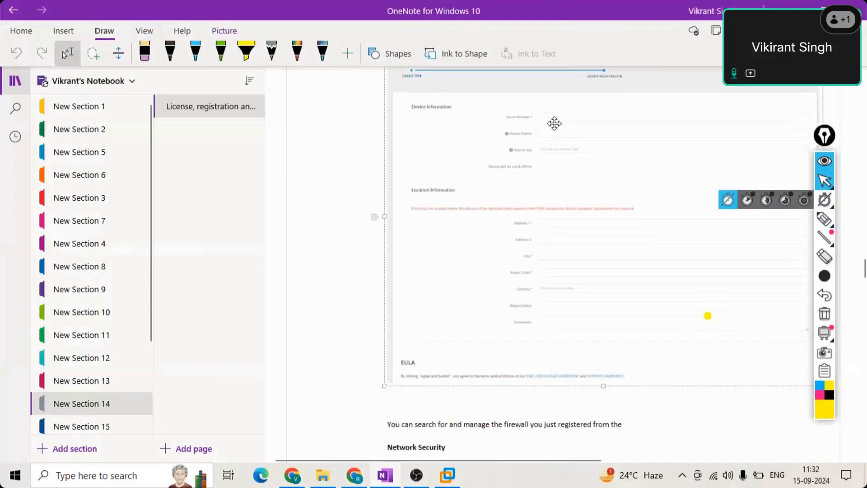
pyautogui.click(170, 53)
pyautogui.moveTo(507, 117); pyautogui.dragTo(545, 118)
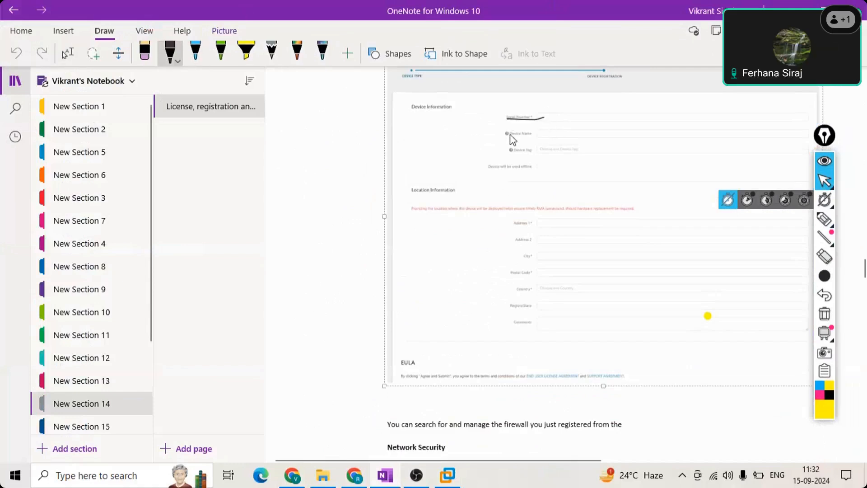
pyautogui.moveTo(504, 137)
pyautogui.mouseDown()
pyautogui.moveTo(539, 138)
pyautogui.moveTo(516, 156)
pyautogui.moveTo(546, 157)
pyautogui.mouseUp()
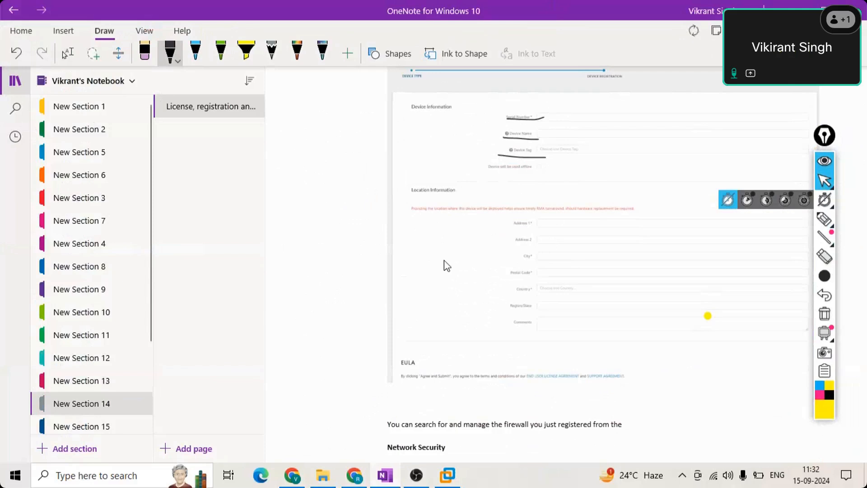
pyautogui.moveTo(406, 198)
pyautogui.mouseDown()
pyautogui.moveTo(479, 198)
pyautogui.moveTo(511, 362)
pyautogui.moveTo(556, 368)
pyautogui.mouseUp()
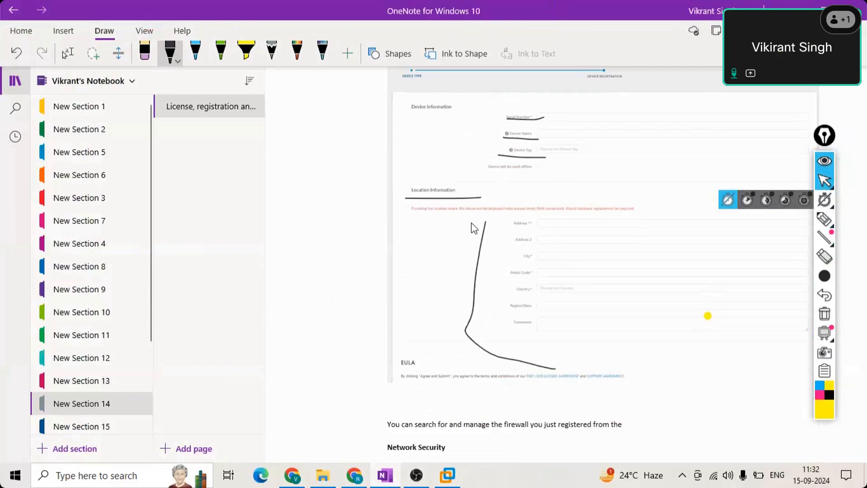
pyautogui.moveTo(485, 221); pyautogui.dragTo(586, 218)
# - Return to the Type tool and place the cursor just below the Device Registration screenshot
pyautogui.scroll(-7, 455, 294)
pyautogui.scroll(-1, 450, 292)
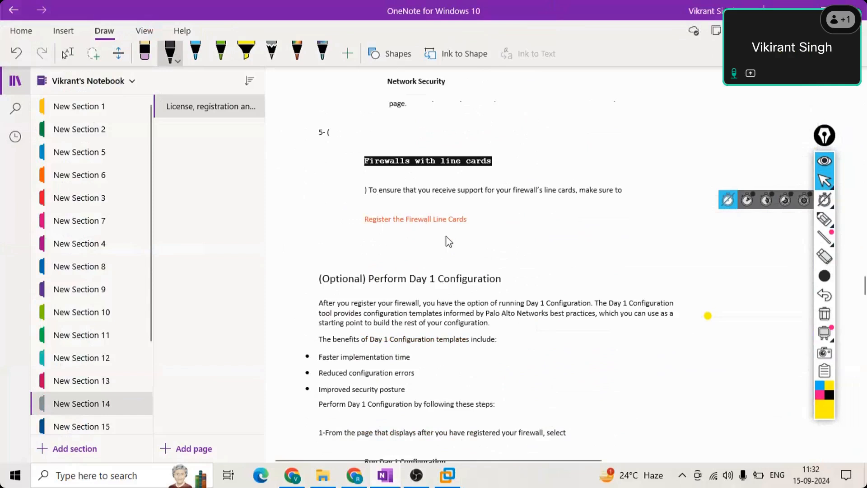
pyautogui.scroll(-1, 436, 258)
pyautogui.scroll(1, 434, 262)
pyautogui.click(67, 53)
pyautogui.scroll(-5, 493, 312)
pyautogui.click(493, 312)
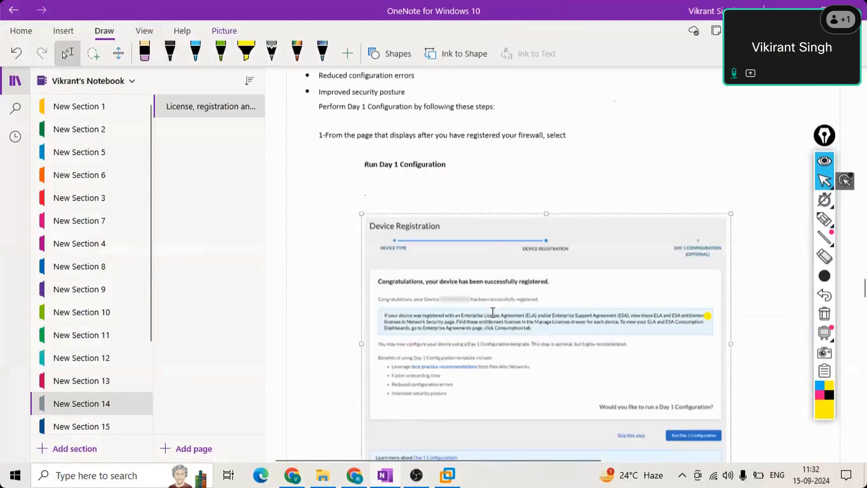
pyautogui.press('Down')
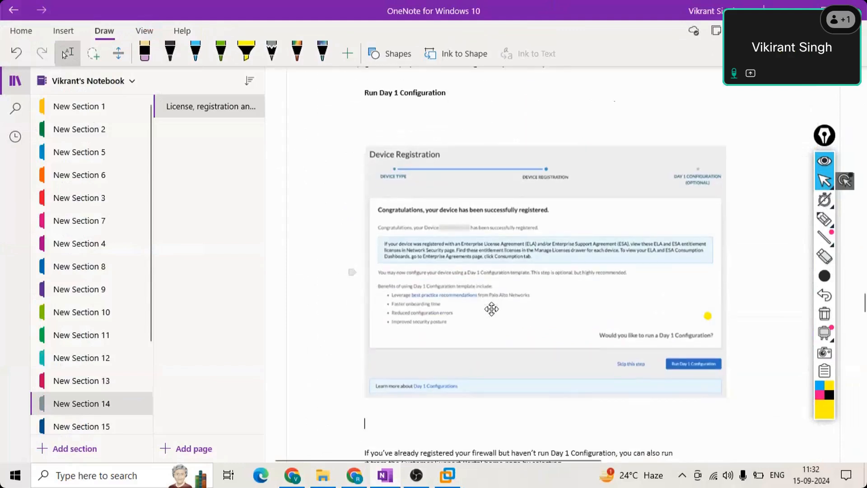
# - Step line by line through the Day 1 notes to Generate Config File, ending on the step 6 line
pyautogui.press('Down')
pyautogui.press('Down')
pyautogui.press('Down')
pyautogui.press('Down')
pyautogui.press('Down')
pyautogui.press('Down')
pyautogui.press('Down')
pyautogui.press('Down')
pyautogui.press('Down')
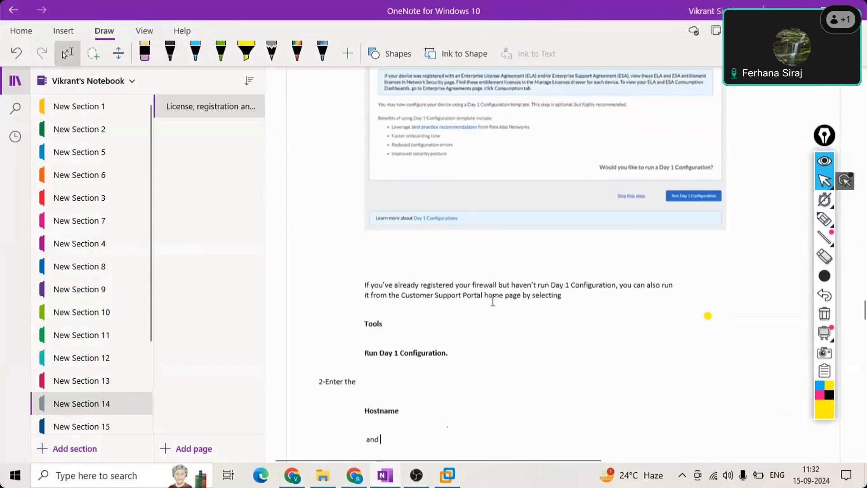
pyautogui.press('Down')
pyautogui.press('Down')
pyautogui.press('Down')
pyautogui.press('Down')
pyautogui.press('Down')
pyautogui.press('Down')
pyautogui.press('Down')
pyautogui.press('Down')
pyautogui.press('Down')
pyautogui.press('Down')
pyautogui.press('Down')
pyautogui.press('Down')
pyautogui.press('Down')
pyautogui.press('Down')
pyautogui.press('Down')
pyautogui.press('Down')
pyautogui.press('Down')
pyautogui.press('Down')
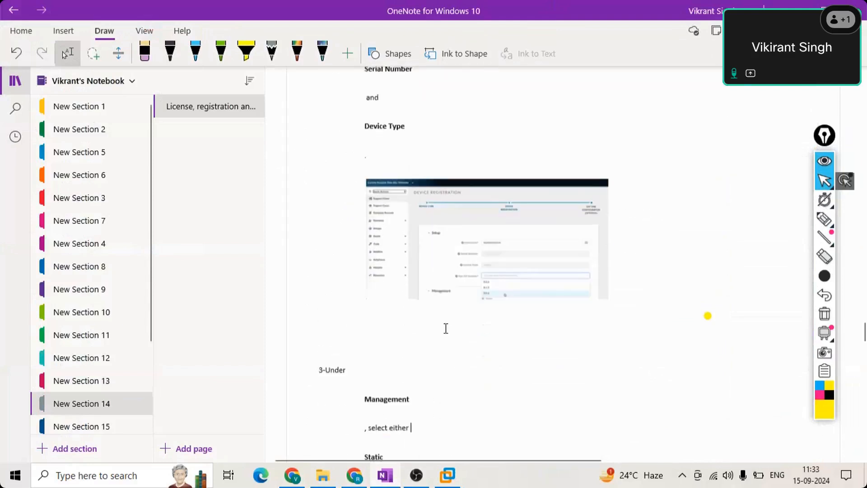
pyautogui.press('Down')
pyautogui.press('Down')
pyautogui.press('Down')
pyautogui.press('Down')
pyautogui.press('Down')
pyautogui.press('Down')
pyautogui.press('Down')
pyautogui.press('Down')
pyautogui.press('Down')
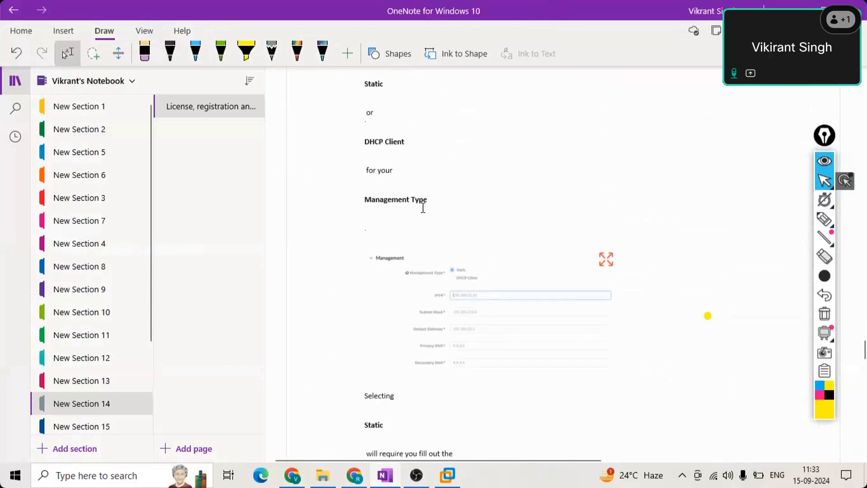
pyautogui.press('Down')
pyautogui.press('Down')
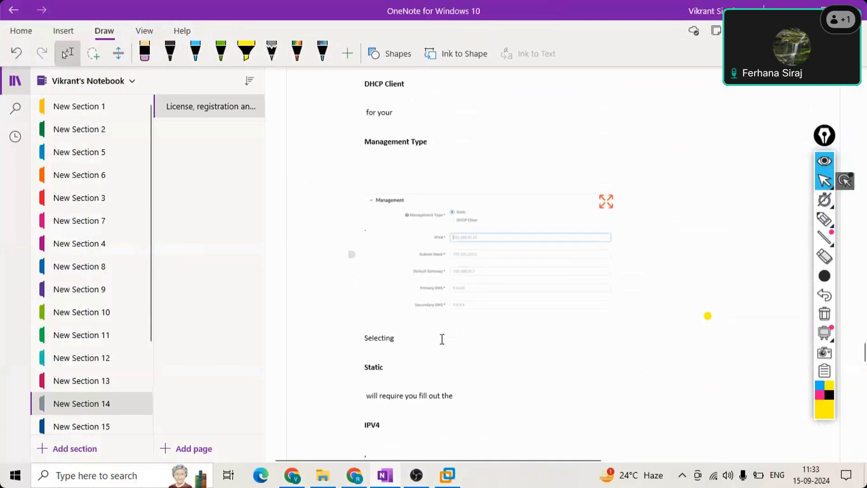
pyautogui.press('Down')
pyautogui.press('Down')
pyautogui.press('Down')
pyautogui.press('Down')
pyautogui.press('Down')
pyautogui.press('Down')
pyautogui.press('Down')
pyautogui.press('Down')
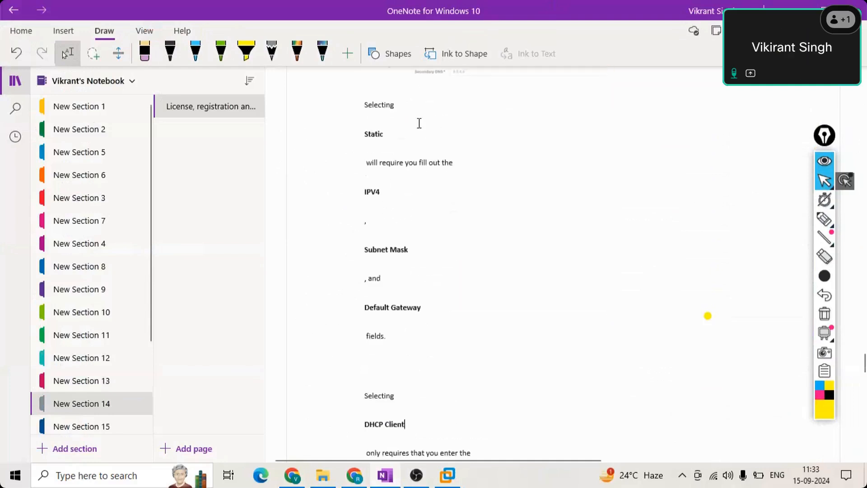
pyautogui.press('Down')
pyautogui.press('Down')
pyautogui.press('Down')
pyautogui.press('Down')
pyautogui.press('Down')
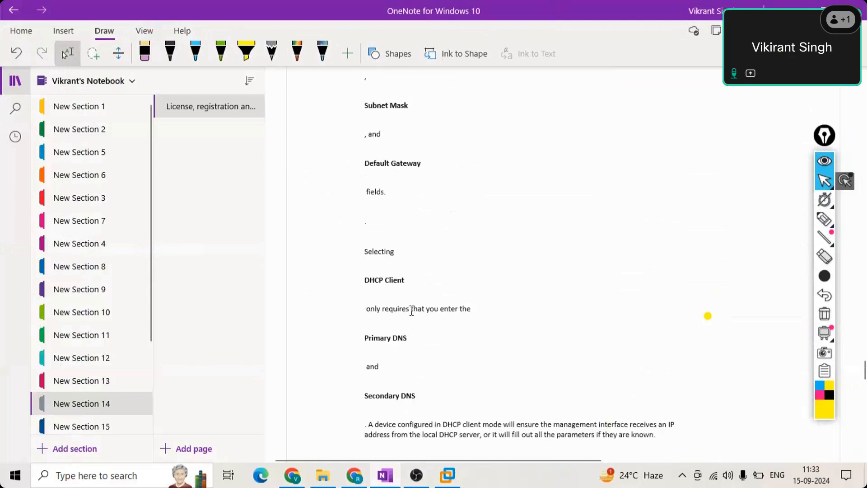
pyautogui.press('Down')
pyautogui.press('Down')
pyautogui.press('Down')
pyautogui.press('Down')
pyautogui.press('Down')
pyautogui.press('Down')
pyautogui.press('Down')
pyautogui.press('Down')
pyautogui.press('Down')
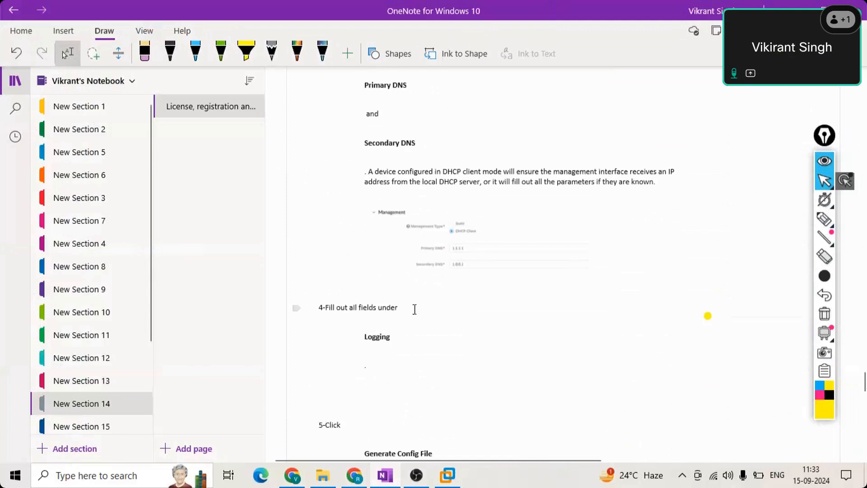
pyautogui.press('Down')
pyautogui.press('Down')
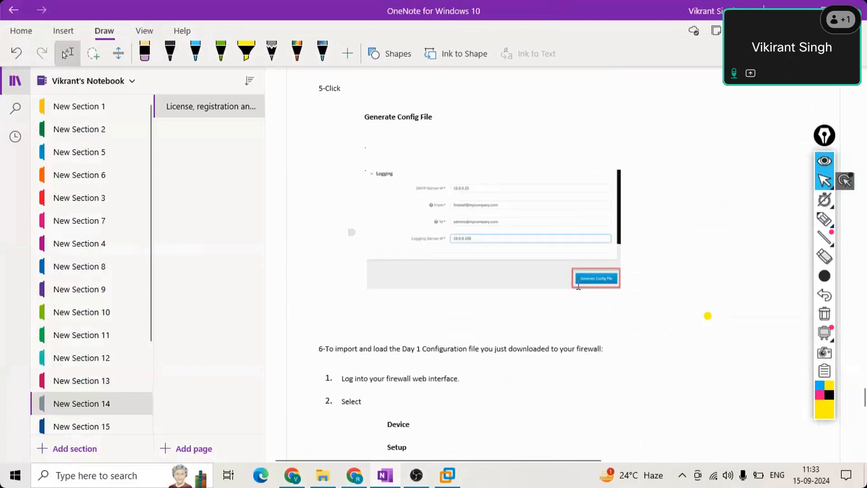
pyautogui.press('Up')
# - Loop black ink around the Logging screenshot and its Generate Config File step
pyautogui.click(170, 52)
pyautogui.moveTo(325, 139); pyautogui.dragTo(463, 107)
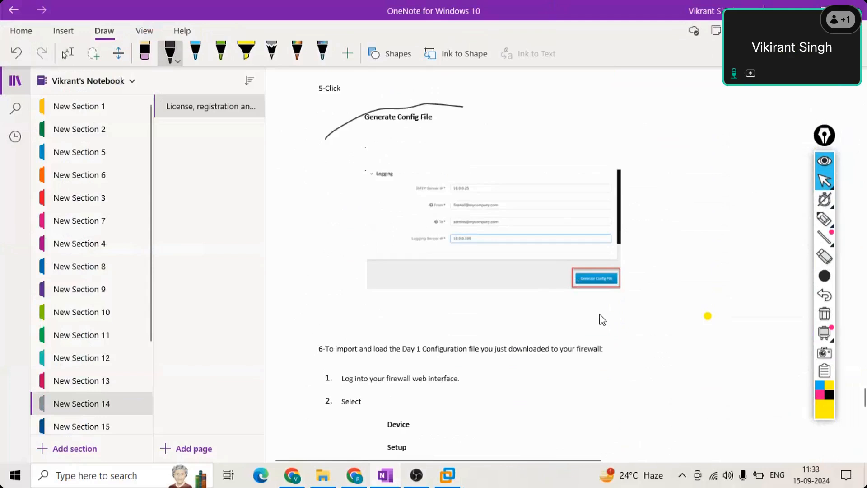
pyautogui.moveTo(599, 315); pyautogui.dragTo(331, 167)
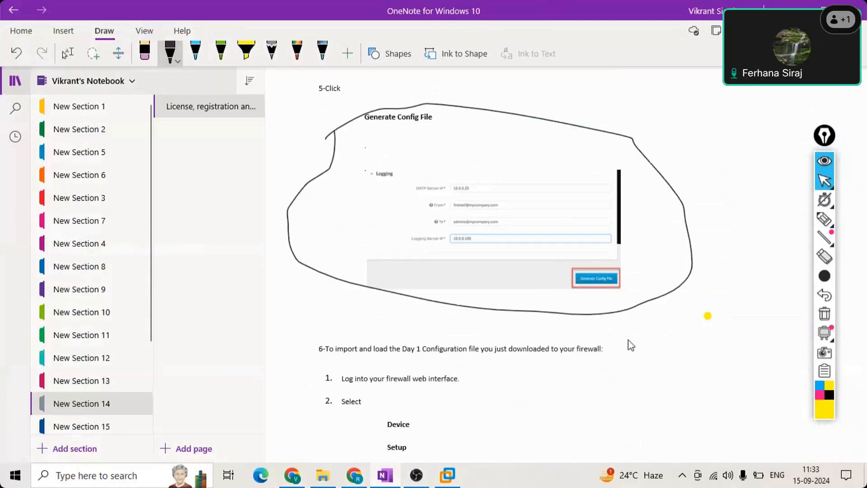
pyautogui.click(68, 53)
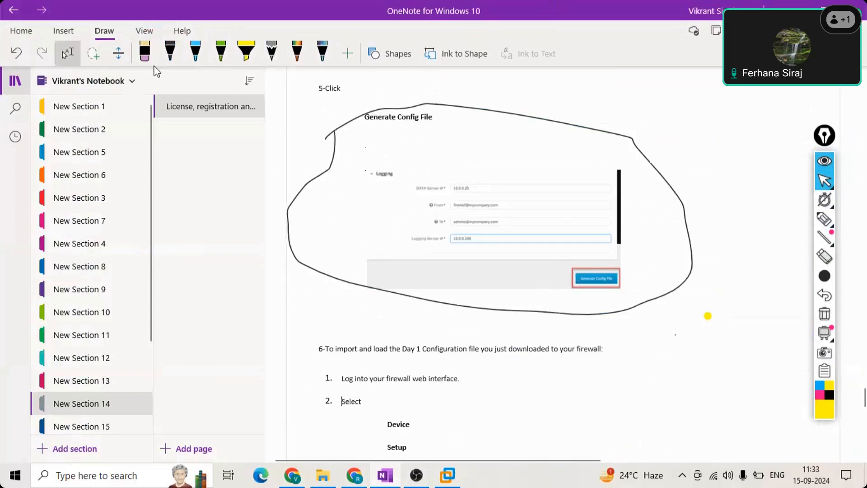
# - Scroll through the import steps, selecting the PA-3250 and Generate Config screenshots along the way
pyautogui.scroll(-2, 471, 331)
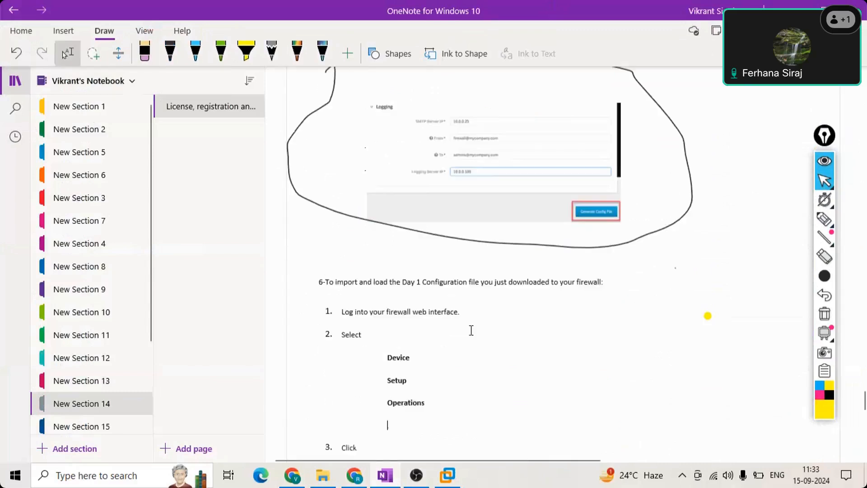
pyautogui.scroll(-3, 470, 331)
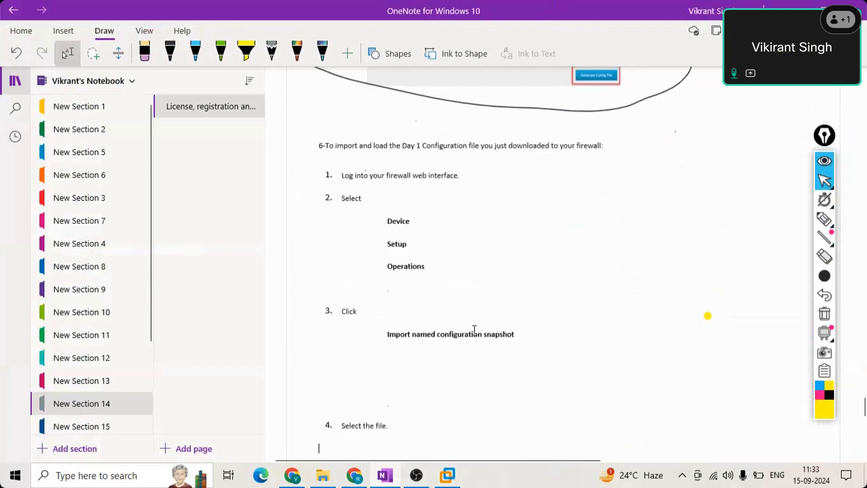
pyautogui.scroll(-6, 475, 329)
pyautogui.scroll(-1, 457, 351)
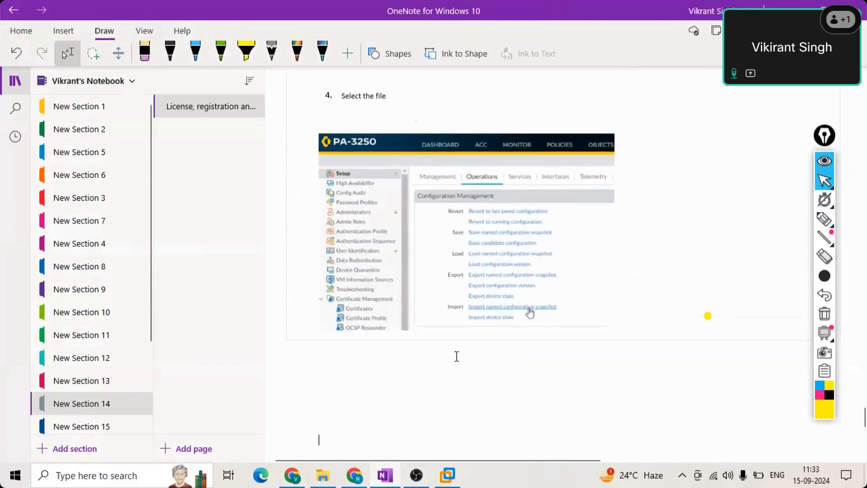
pyautogui.click(702, 204)
pyautogui.click(515, 128)
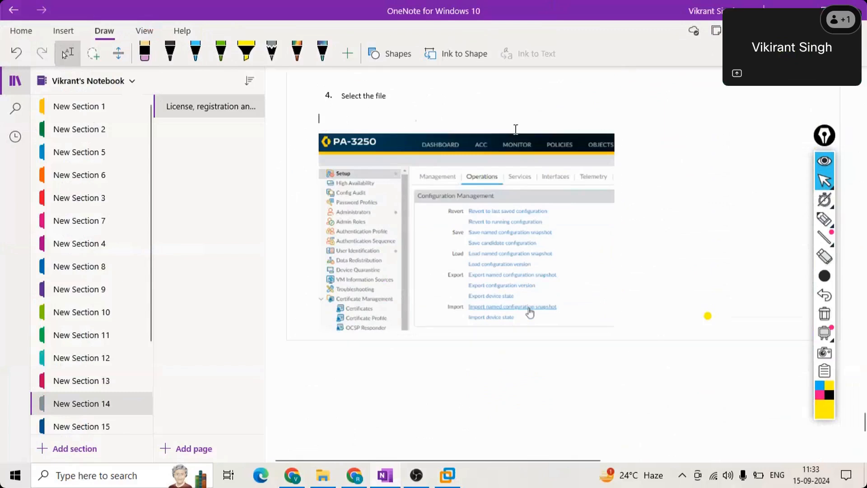
pyautogui.scroll(2, 515, 219)
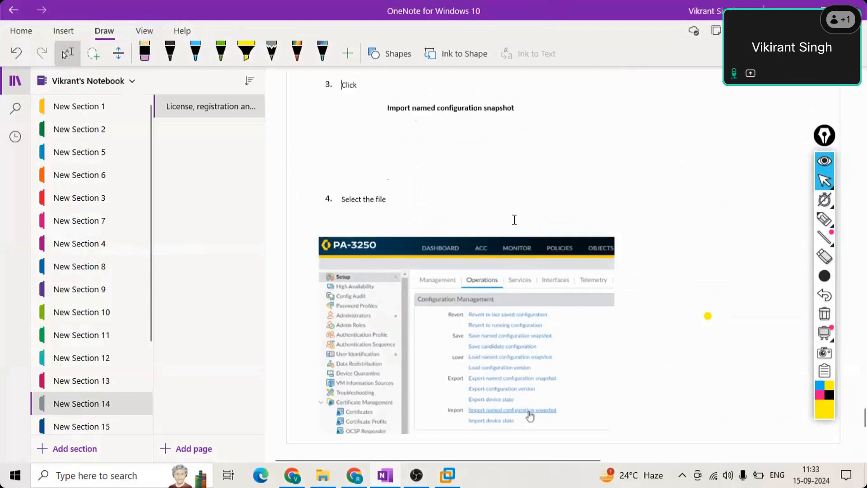
pyautogui.scroll(8, 515, 219)
pyautogui.click(468, 221)
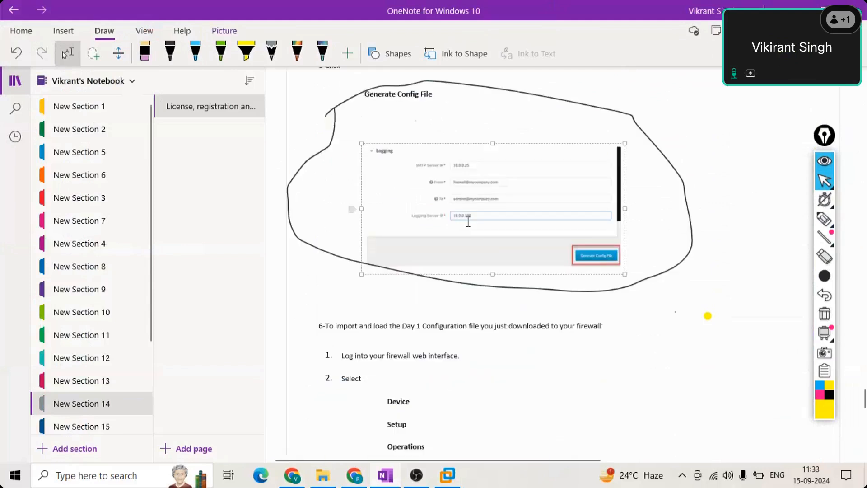
pyautogui.scroll(-1, 506, 299)
pyautogui.scroll(-7, 505, 298)
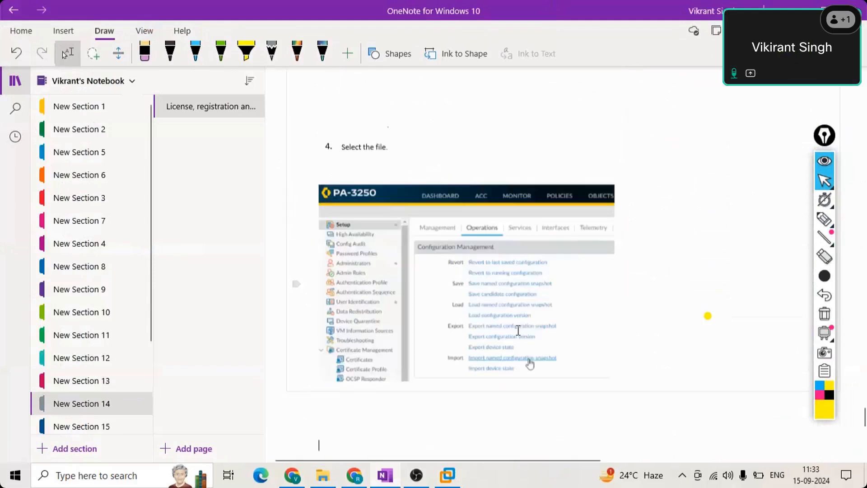
pyautogui.scroll(-1, 518, 331)
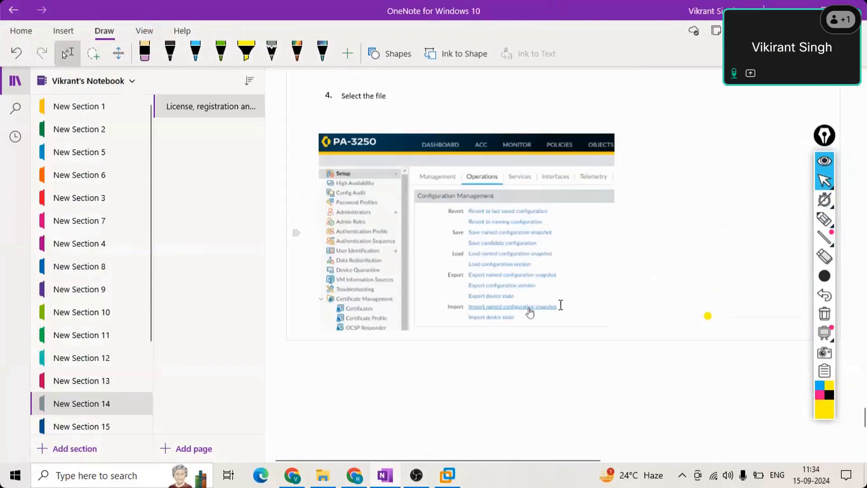
# - Add a period after 'Select the file', then ink a loop around Import and underline Configuration Management
pyautogui.write('.')
pyautogui.click(445, 299)
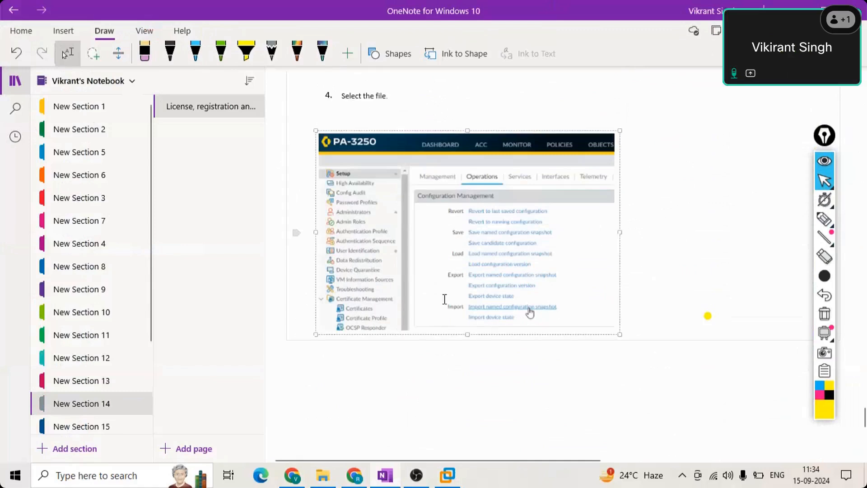
pyautogui.click(168, 54)
pyautogui.moveTo(578, 321)
pyautogui.mouseDown()
pyautogui.moveTo(565, 305)
pyautogui.moveTo(593, 309)
pyautogui.mouseUp()
pyautogui.moveTo(412, 206); pyautogui.dragTo(592, 196)
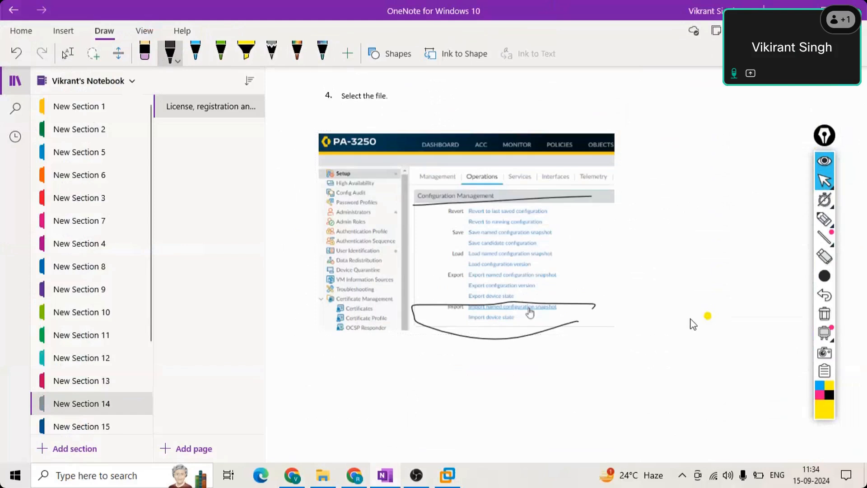
# - Return to text mode and scroll back up to the Run Day 1 Configuration steps
pyautogui.scroll(2, 717, 319)
pyautogui.scroll(-1, 745, 308)
pyautogui.click(763, 290)
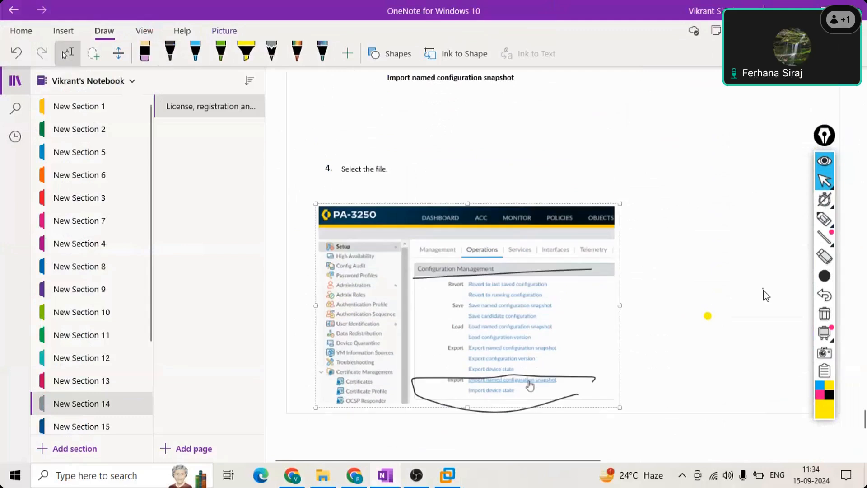
pyautogui.scroll(-2, 764, 290)
pyautogui.scroll(-3, 761, 290)
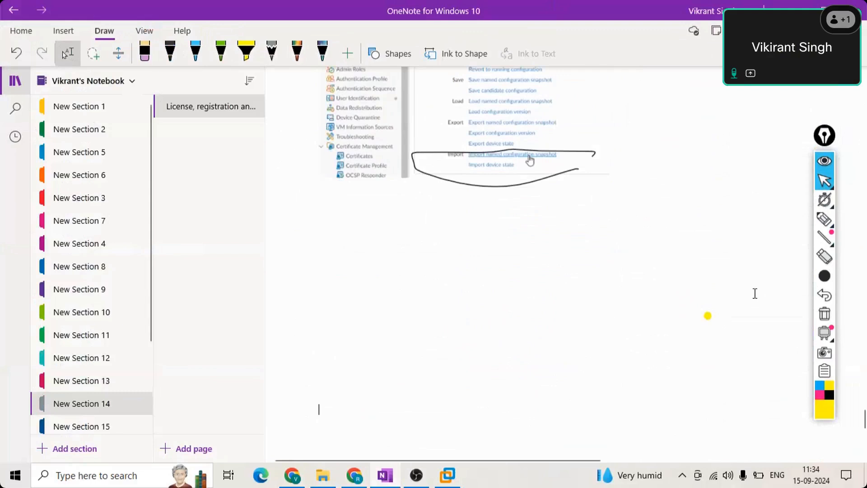
pyautogui.scroll(10, 755, 294)
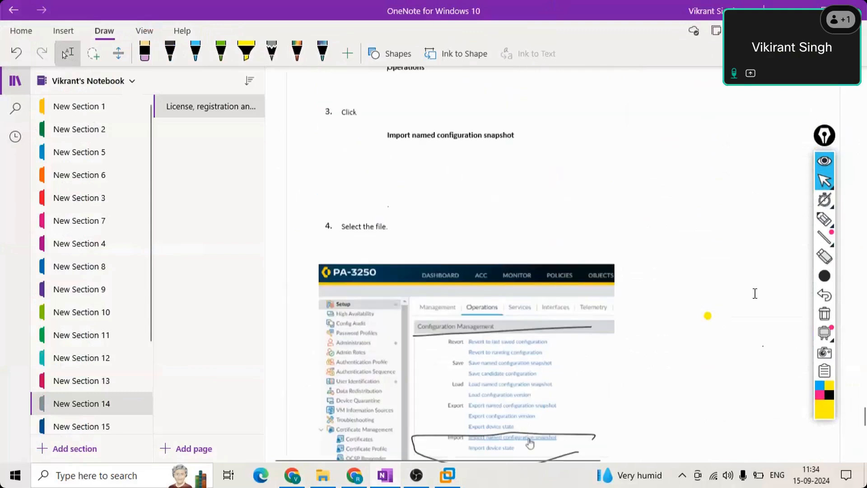
pyautogui.scroll(15, 755, 293)
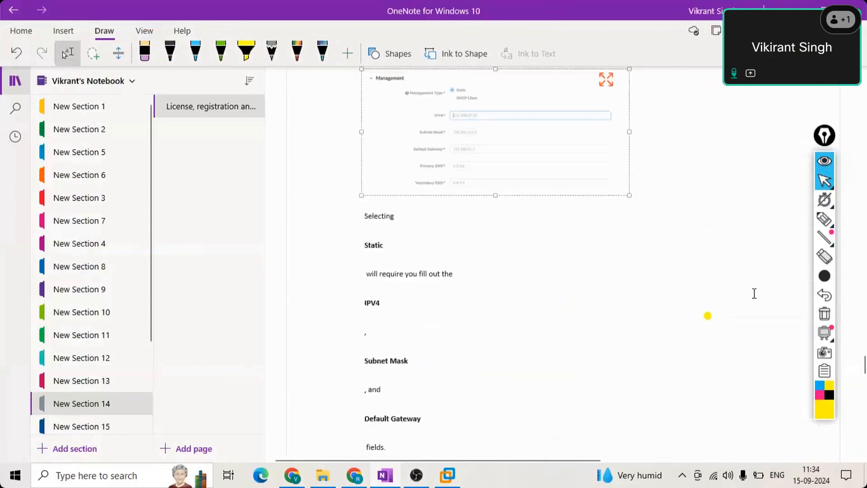
pyautogui.scroll(8, 755, 294)
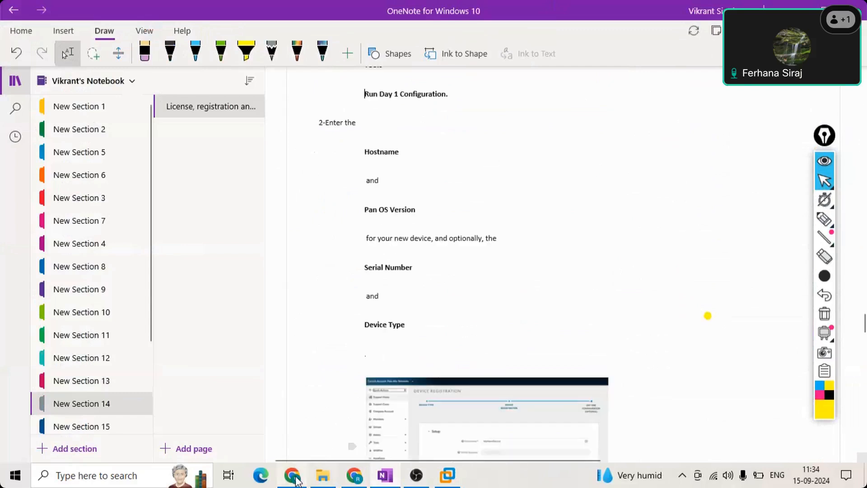
pyautogui.moveTo(295, 480)
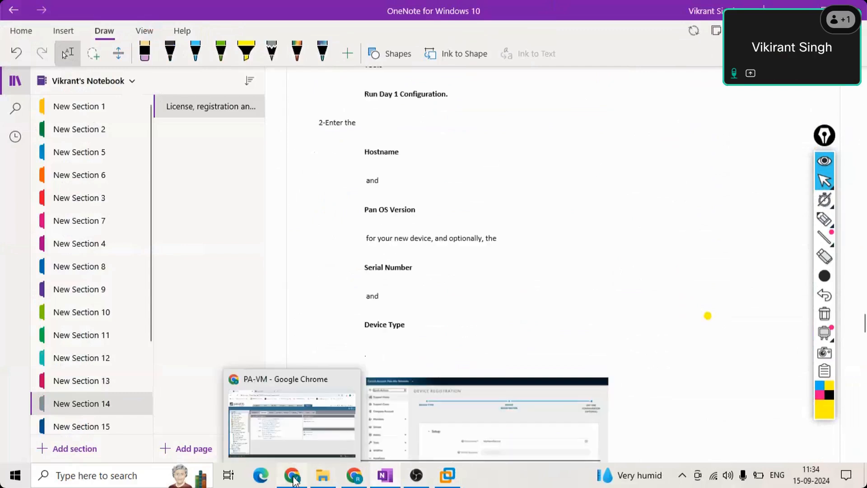
# - Open Device > Licenses in the firewall web UI and retrieve license keys from the license server
pyautogui.click(293, 478)
pyautogui.scroll(-3, 135, 405)
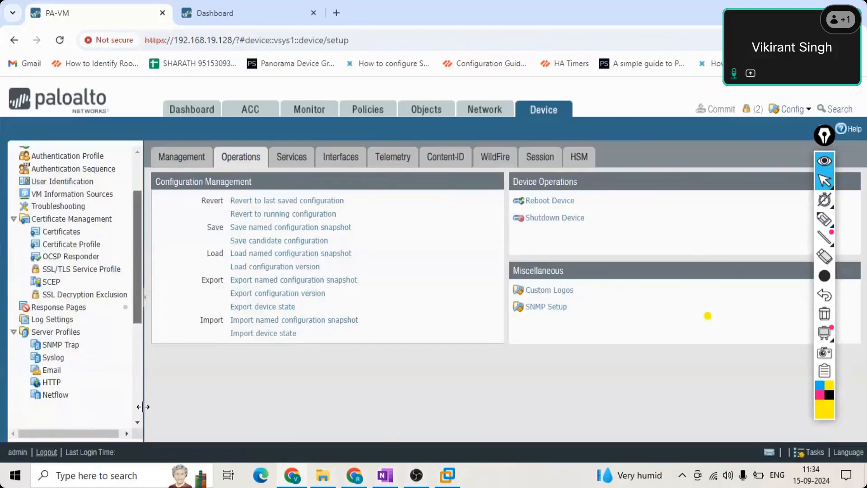
pyautogui.scroll(-5, 47, 397)
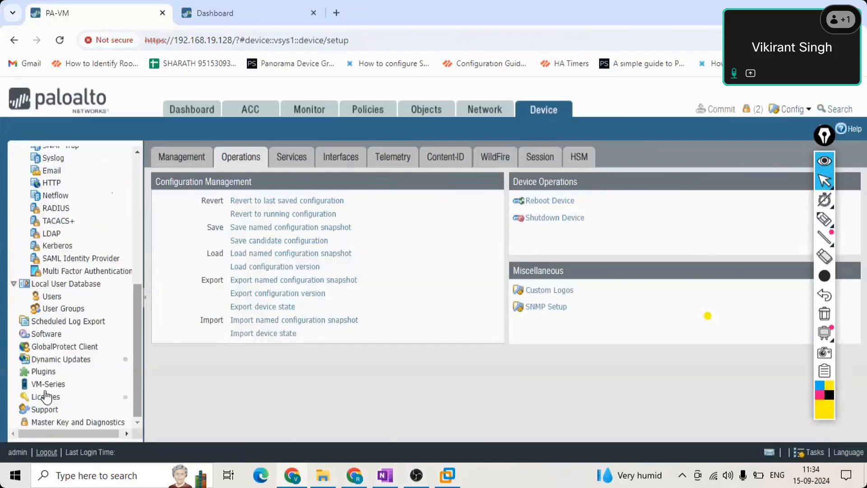
pyautogui.click(46, 396)
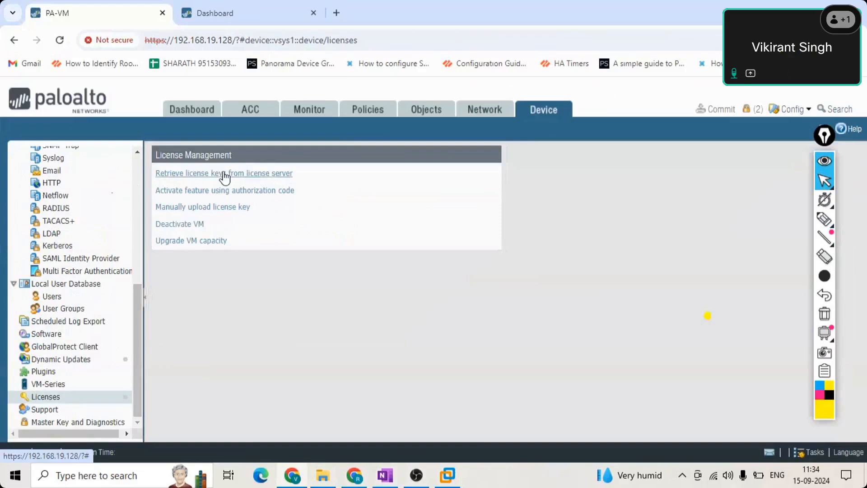
pyautogui.tripleClick(273, 178)
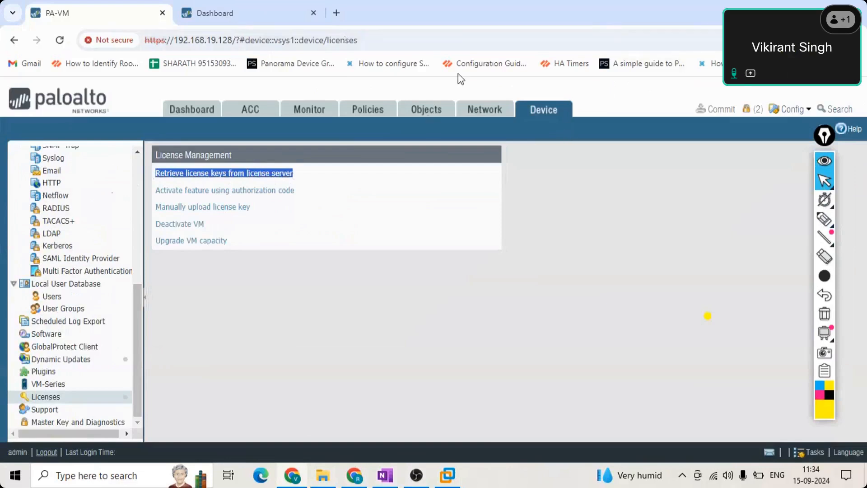
pyautogui.click(257, 174)
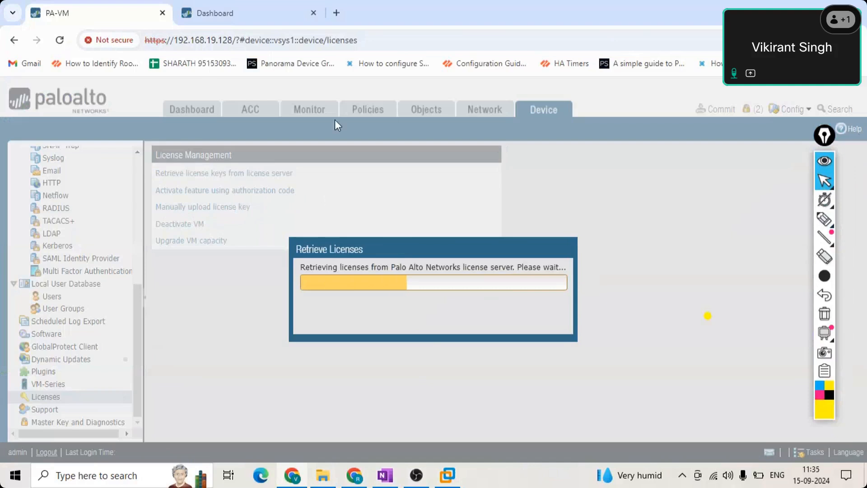
pyautogui.click(825, 220)
# - Highlight the manual upload, Deactivate VM and Upgrade VM capacity options, then erase the highlights
pyautogui.moveTo(238, 214)
pyautogui.mouseDown()
pyautogui.moveTo(256, 214)
pyautogui.moveTo(153, 213)
pyautogui.mouseUp()
pyautogui.moveTo(222, 230); pyautogui.dragTo(143, 230)
pyautogui.moveTo(244, 248); pyautogui.dragTo(153, 247)
pyautogui.click(222, 254)
pyautogui.moveTo(240, 245)
pyautogui.mouseDown()
pyautogui.moveTo(204, 219)
pyautogui.moveTo(163, 220)
pyautogui.moveTo(158, 246)
pyautogui.moveTo(226, 252)
pyautogui.moveTo(219, 219)
pyautogui.mouseUp()
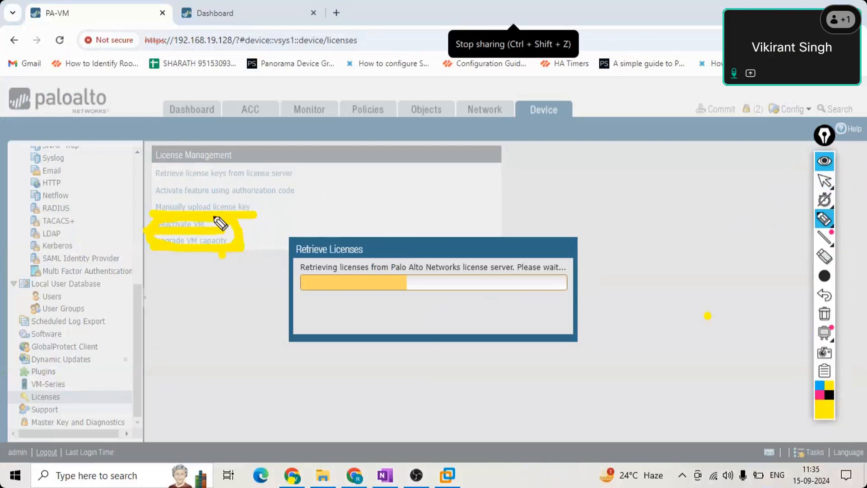
pyautogui.click(825, 256)
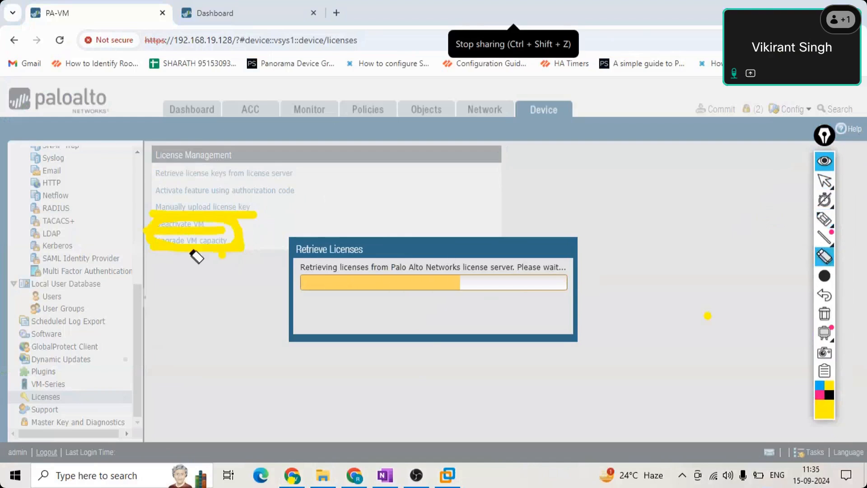
pyautogui.moveTo(196, 240)
pyautogui.mouseDown()
pyautogui.moveTo(188, 222)
pyautogui.moveTo(163, 221)
pyautogui.mouseUp()
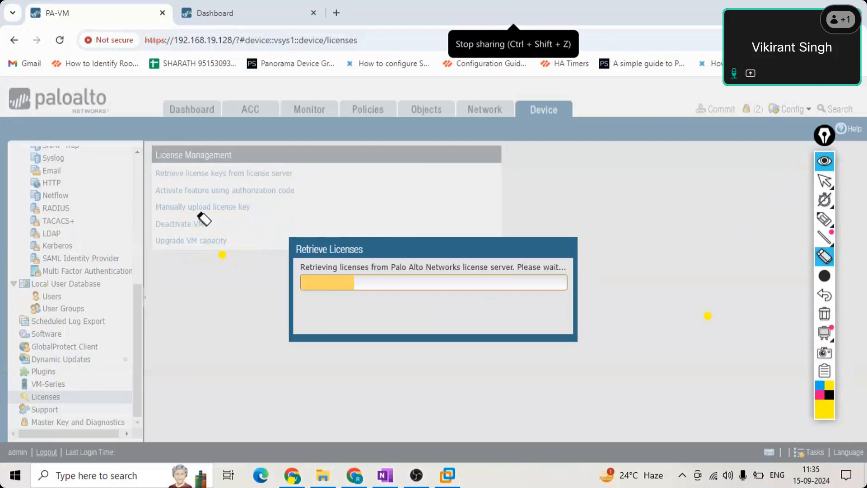
# - Mark the 'Failed to fetch licenses' error, exit annotation mode, and close the error dialog
pyautogui.moveTo(823, 223)
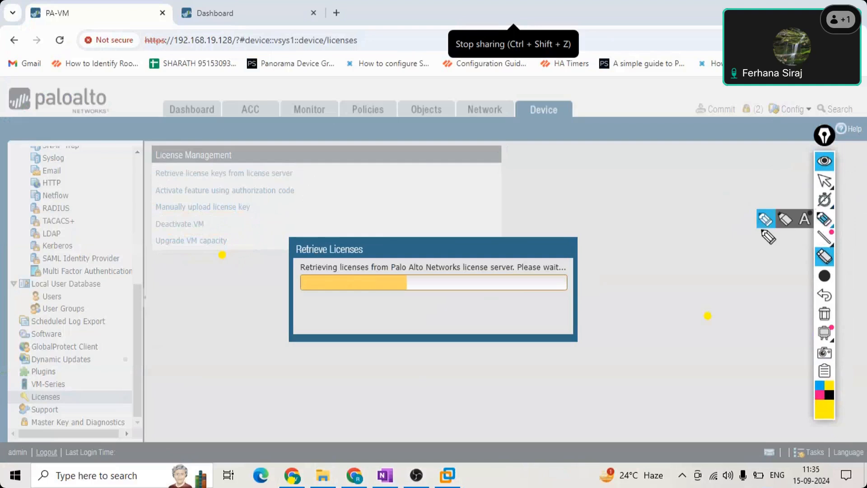
pyautogui.click(763, 222)
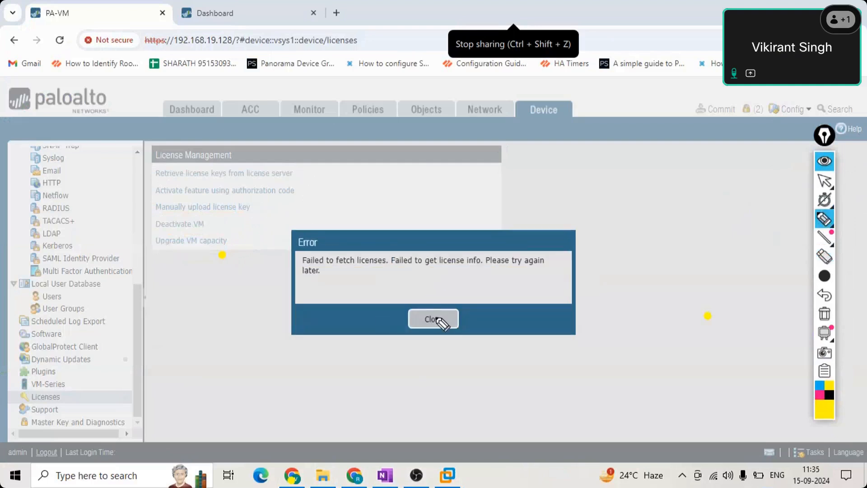
pyautogui.click(434, 323)
pyautogui.moveTo(823, 199)
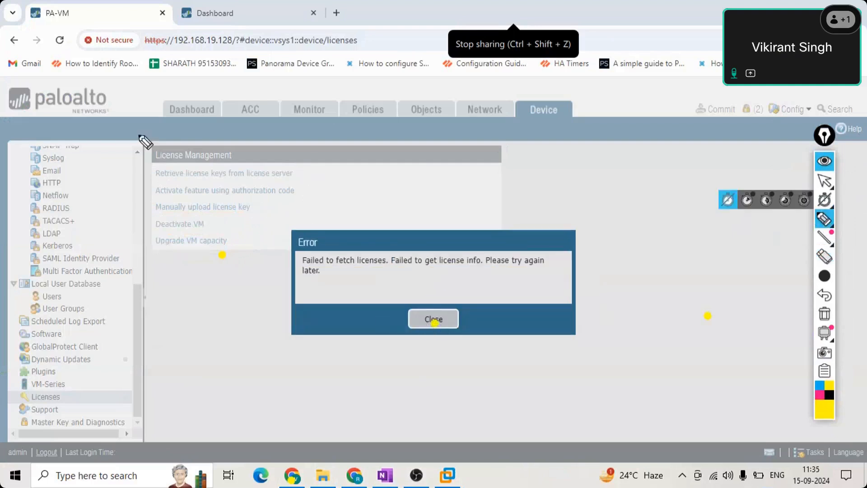
pyautogui.moveTo(832, 243)
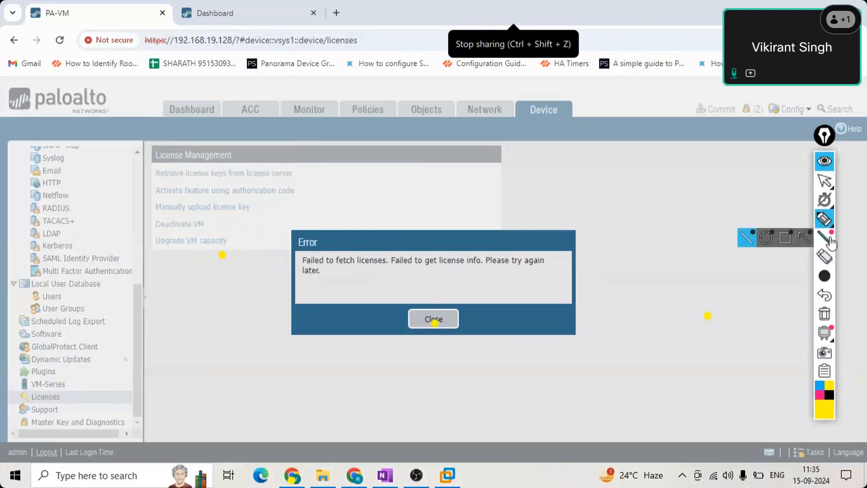
pyautogui.click(825, 181)
pyautogui.click(427, 325)
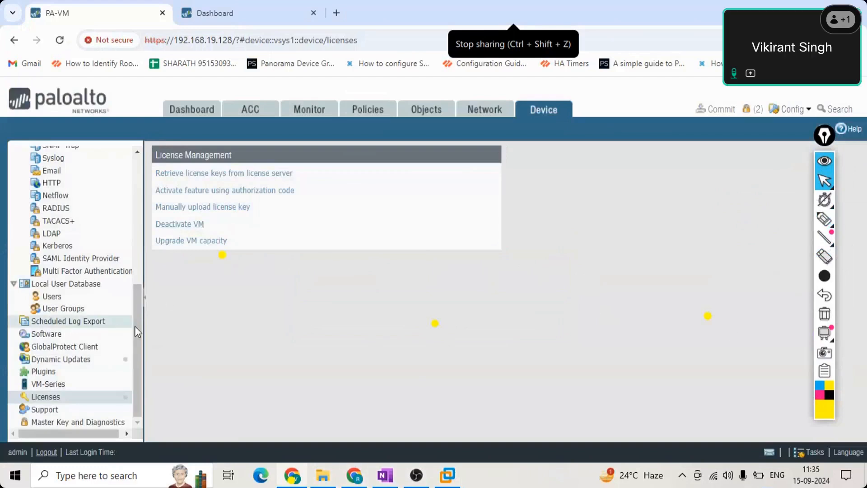
pyautogui.click(50, 411)
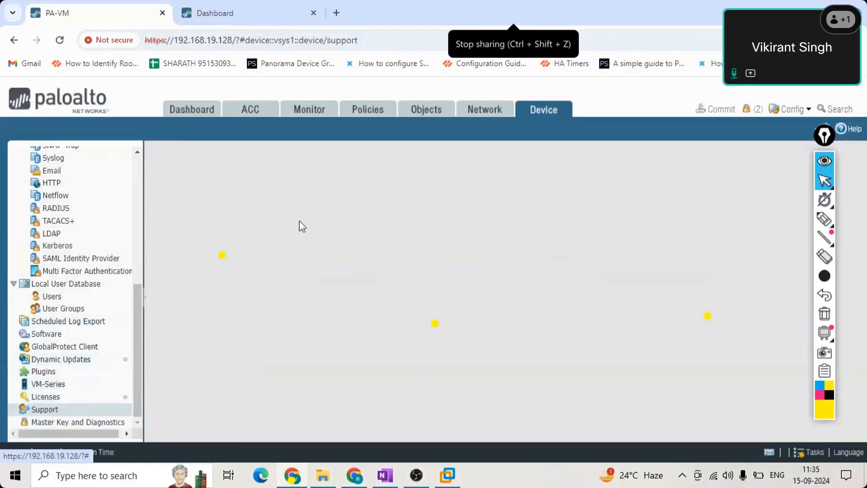
pyautogui.moveTo(136, 309); pyautogui.dragTo(137, 427)
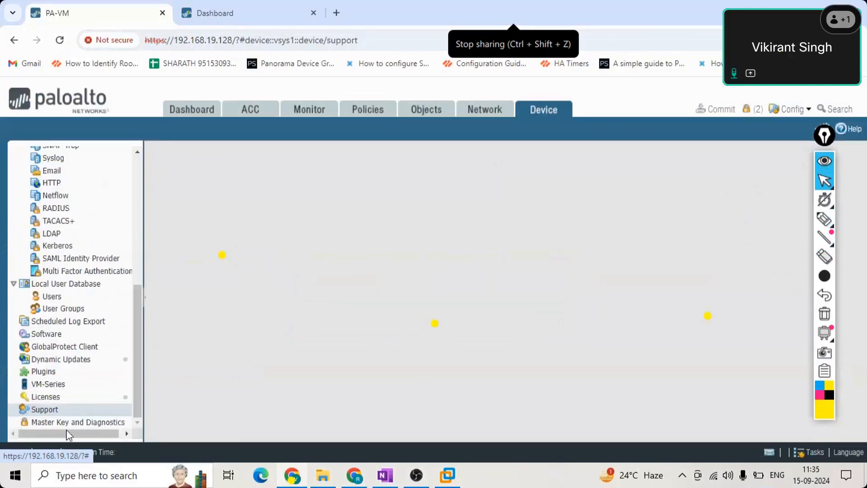
pyautogui.click(53, 397)
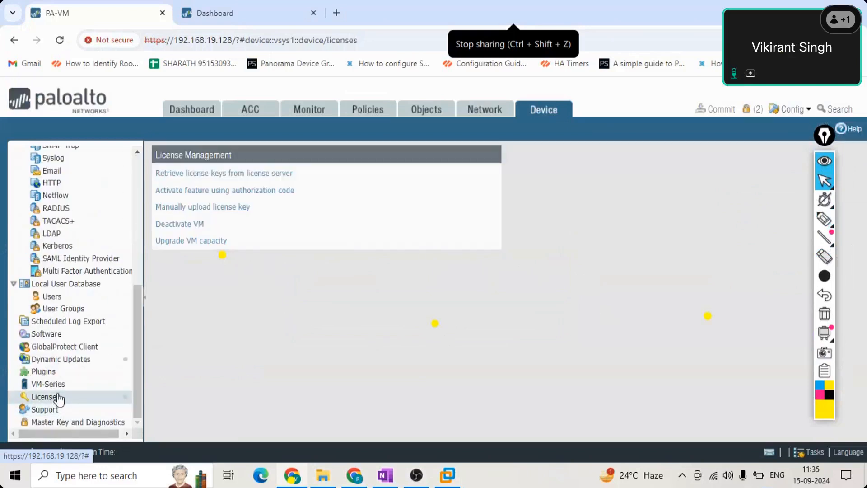
pyautogui.click(50, 411)
pyautogui.click(50, 399)
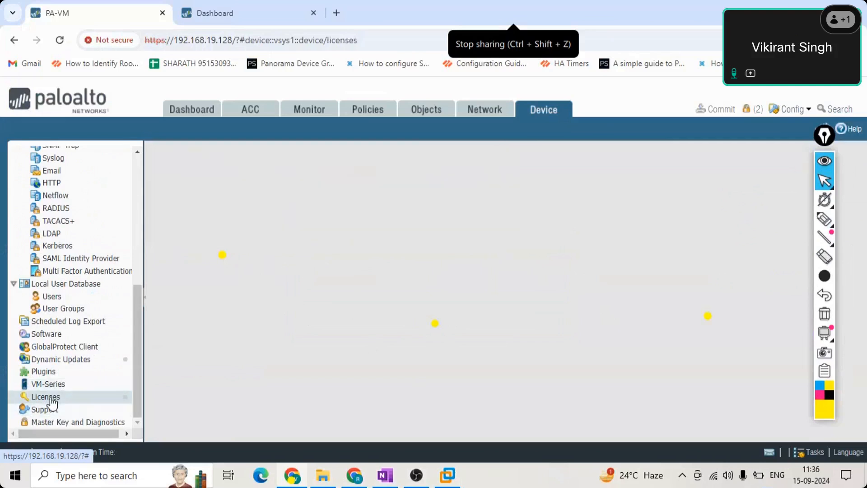
pyautogui.moveTo(138, 329); pyautogui.dragTo(138, 199)
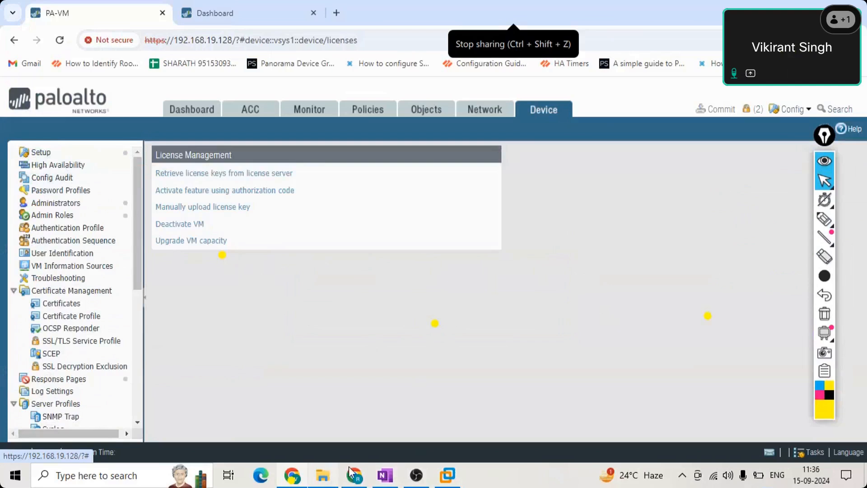
pyautogui.moveTo(387, 478)
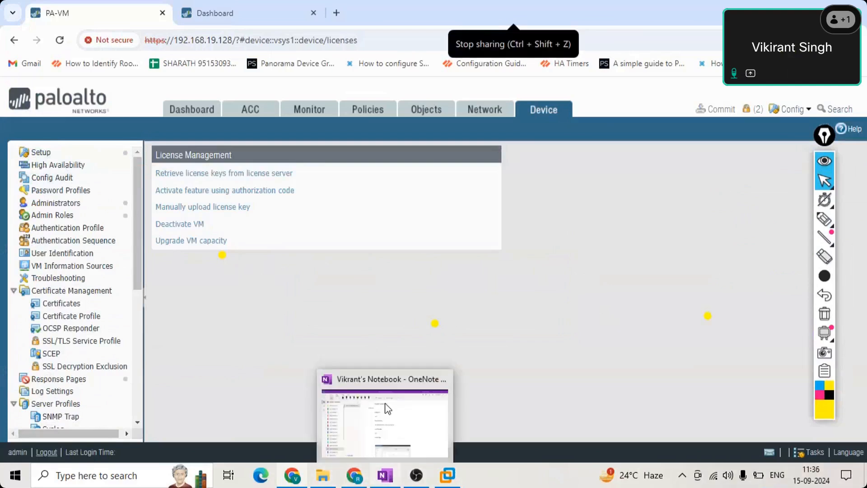
# - Bring OneNote forward and open the Account administration page in New Section 15
pyautogui.click(388, 409)
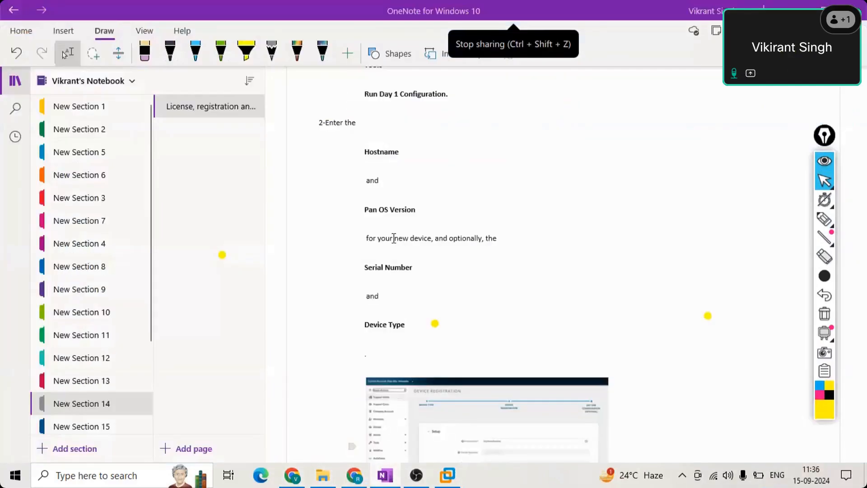
pyautogui.click(89, 426)
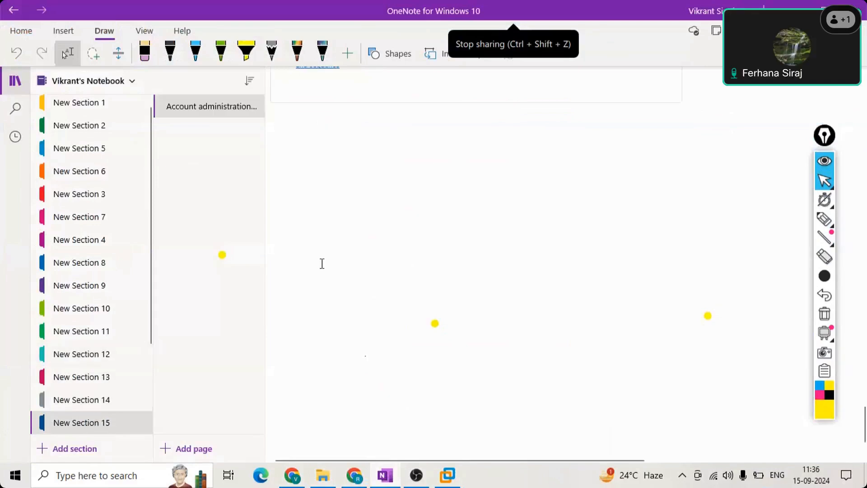
pyautogui.moveTo(149, 200); pyautogui.dragTo(144, 155)
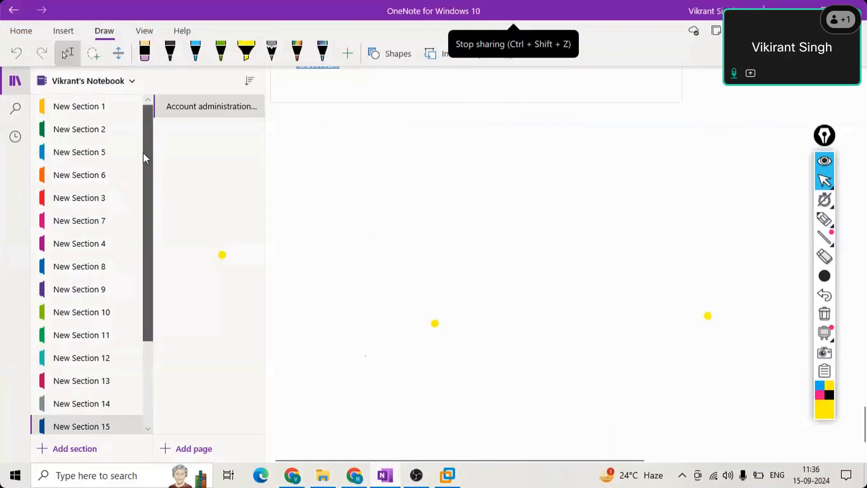
pyautogui.click(562, 181)
# - Scroll up through the password-profile notes, then return to the firewall's browser window
pyautogui.scroll(5, 561, 180)
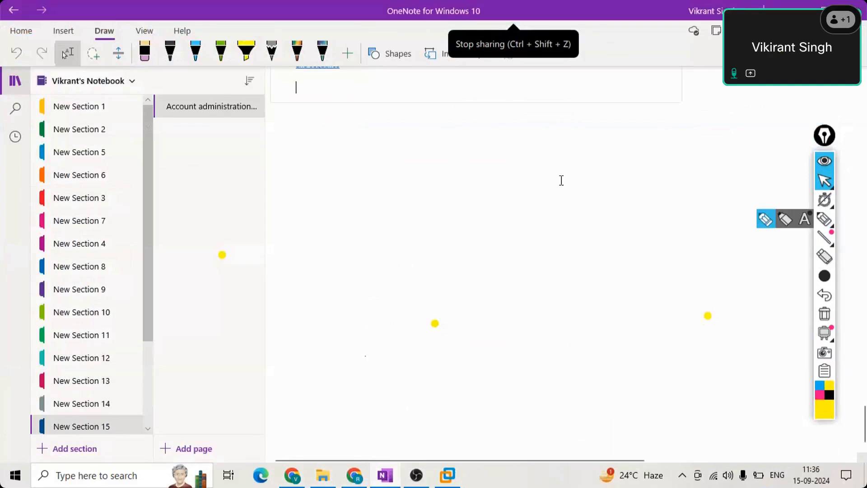
pyautogui.scroll(10, 562, 180)
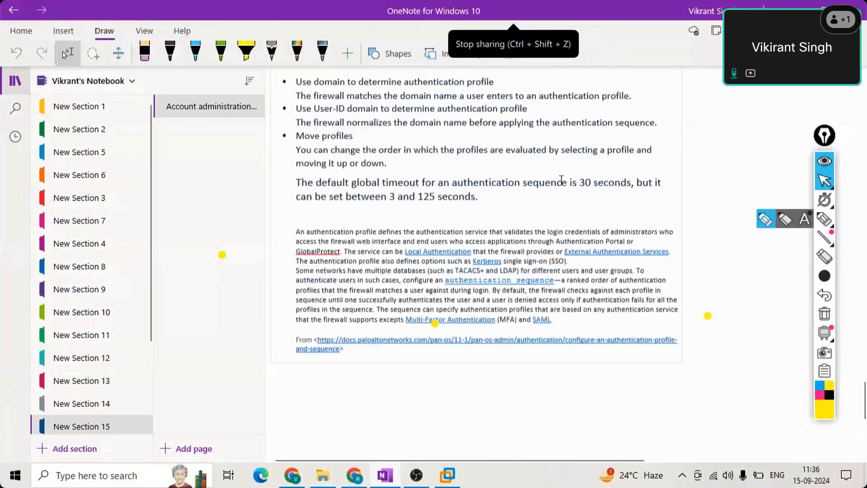
pyautogui.scroll(10, 561, 180)
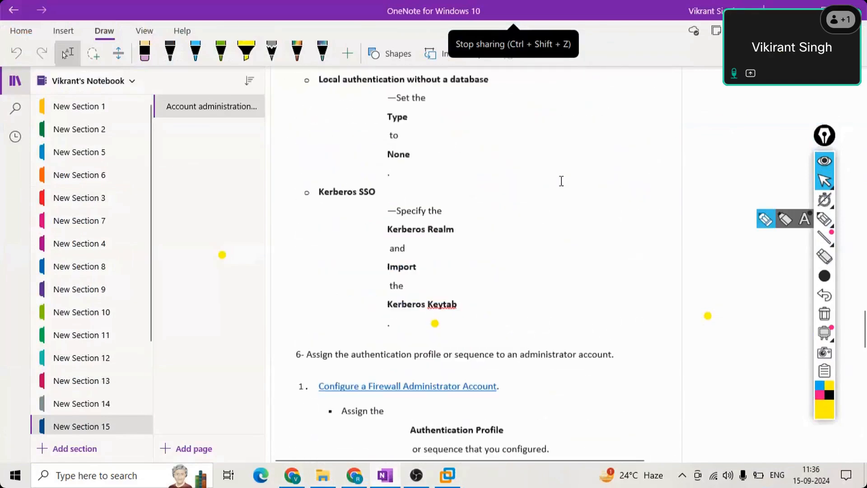
pyautogui.scroll(7, 561, 185)
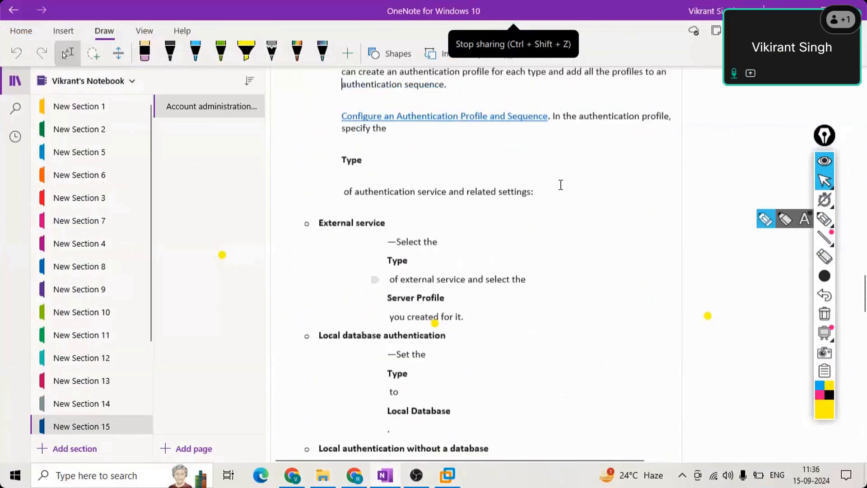
pyautogui.press('Up')
pyautogui.press('Up')
pyautogui.press('Up')
pyautogui.press('Up')
pyautogui.press('Up')
pyautogui.press('Up')
pyautogui.press('Up')
pyautogui.press('Up')
pyautogui.press('Up')
pyautogui.press('Up')
pyautogui.press('Up')
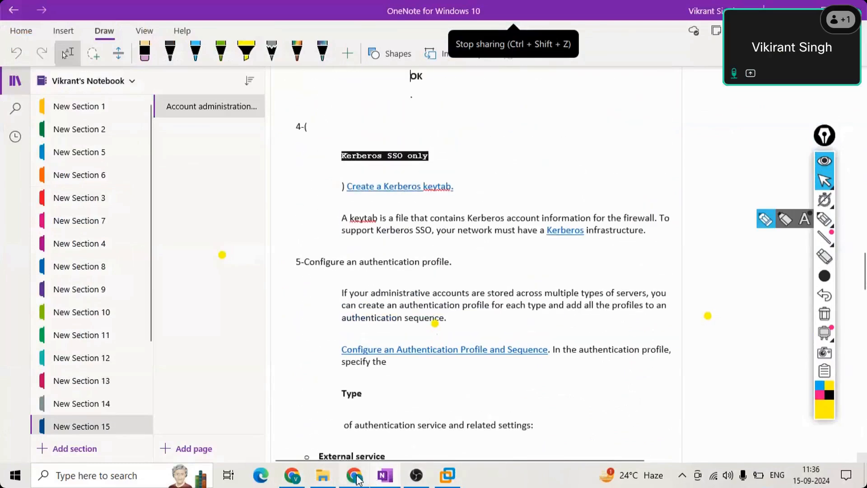
pyautogui.click(283, 478)
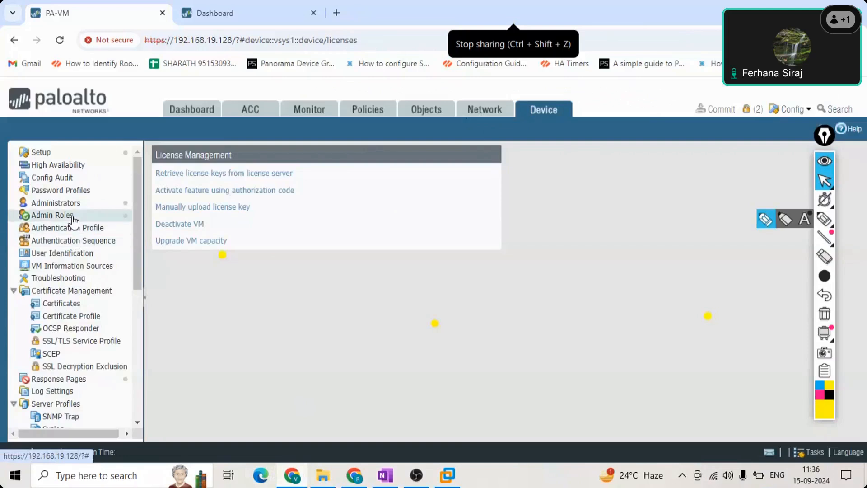
# - Go through Device > Admin Roles to the Administrators list, showing only the admin superuser
pyautogui.click(74, 220)
pyautogui.click(74, 207)
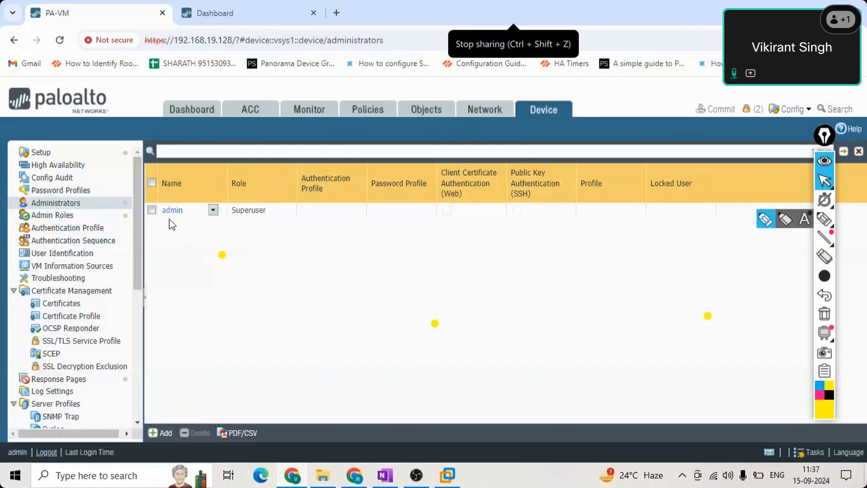
# - Add a new administrator, enter the user's name, and keep Authentication Profile as None
pyautogui.click(161, 433)
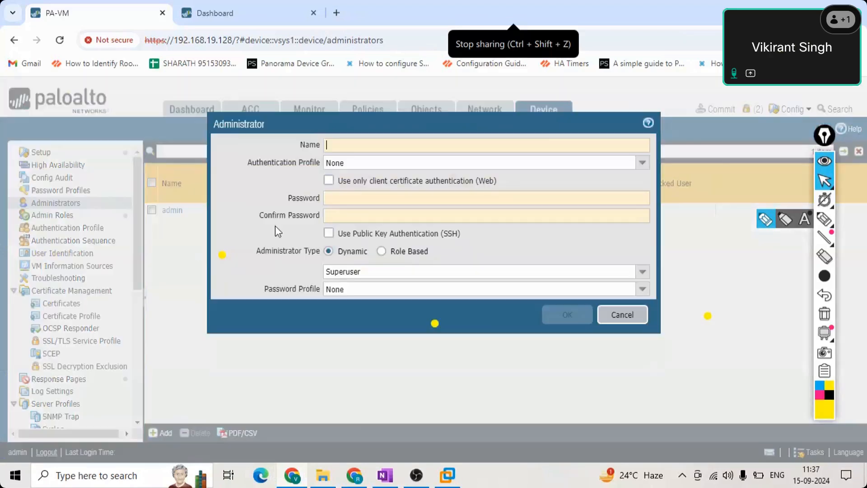
pyautogui.click(354, 145)
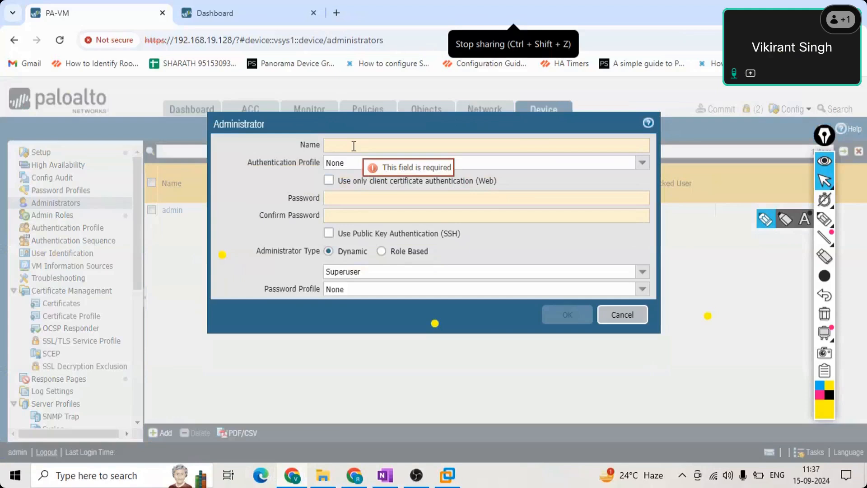
pyautogui.write('R')
pyautogui.press('BackSpace')
pyautogui.write('Farhana')
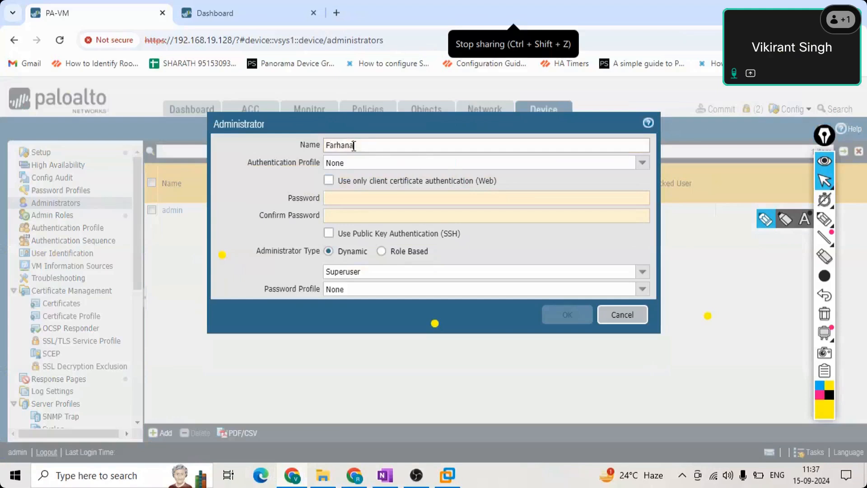
pyautogui.click(344, 163)
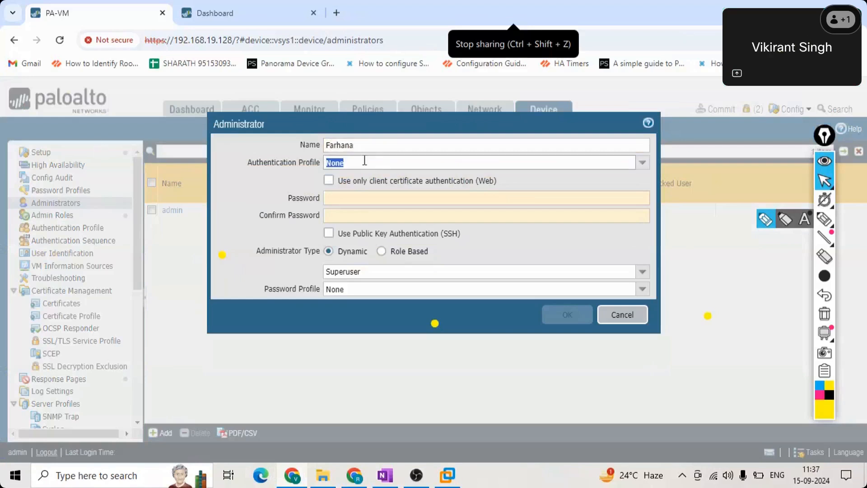
pyautogui.click(642, 163)
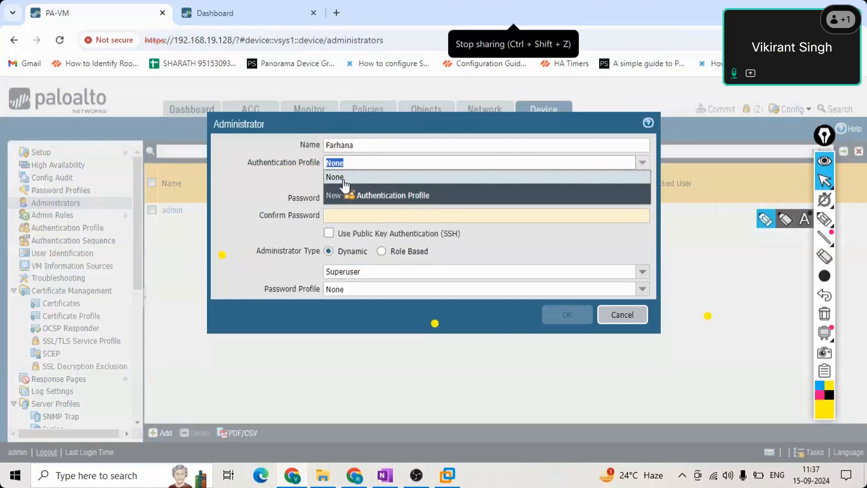
pyautogui.click(343, 180)
# - Enter and confirm the account password, then open the administrator role list
pyautogui.click(388, 199)
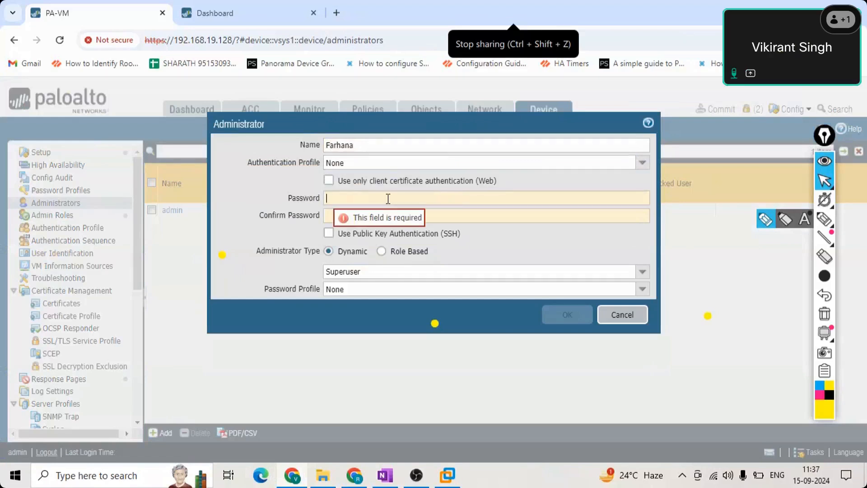
pyautogui.write('123')
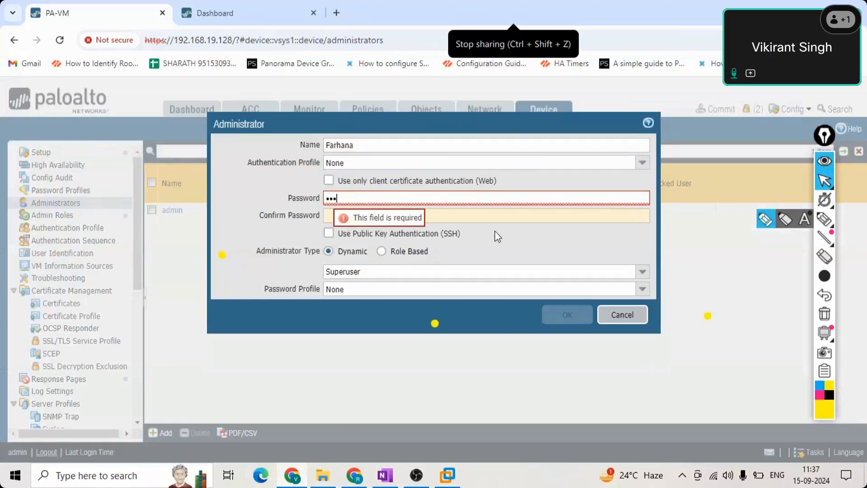
pyautogui.click(507, 216)
pyautogui.write('123')
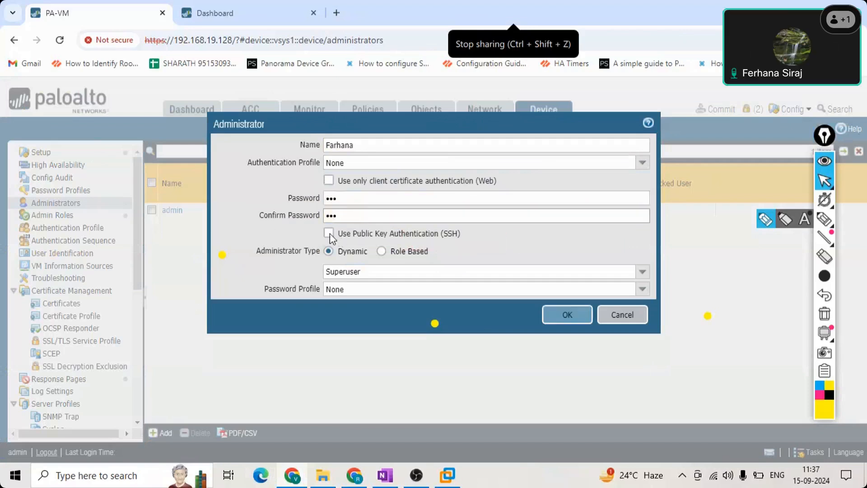
pyautogui.moveTo(458, 236); pyautogui.dragTo(334, 234)
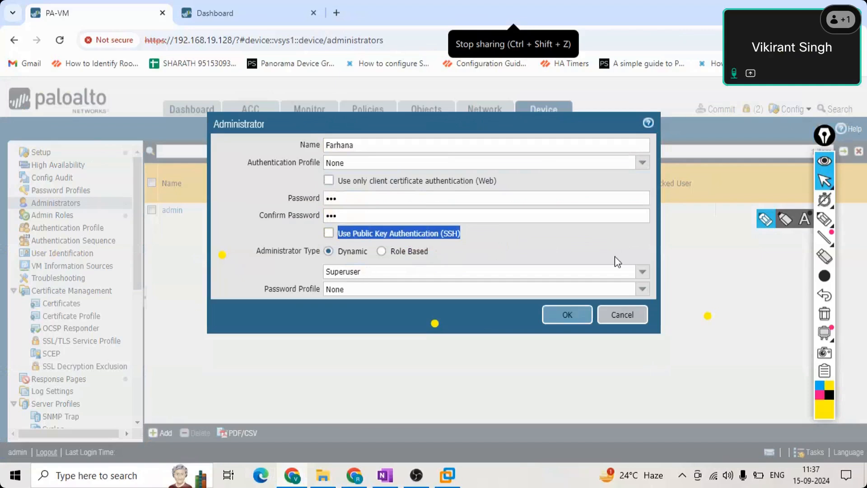
pyautogui.click(642, 277)
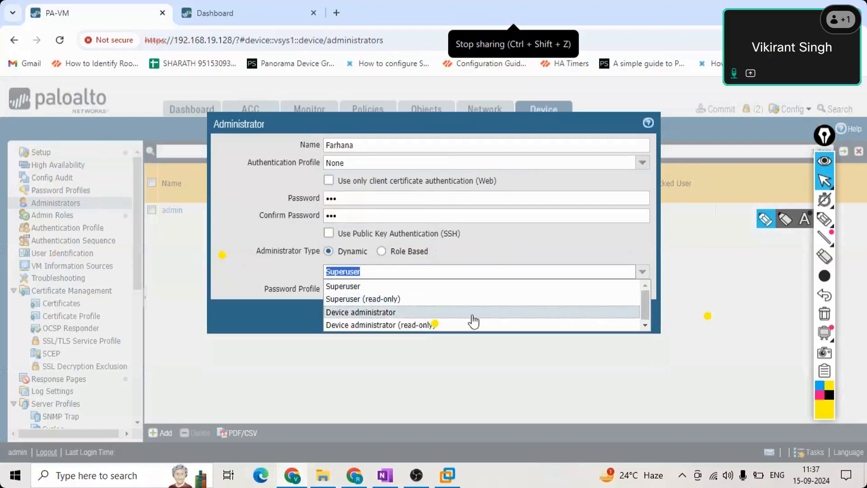
# - Choose Superuser (read-only) as the new administrator's dynamic role and save the account with OK
pyautogui.click(397, 313)
pyautogui.click(642, 272)
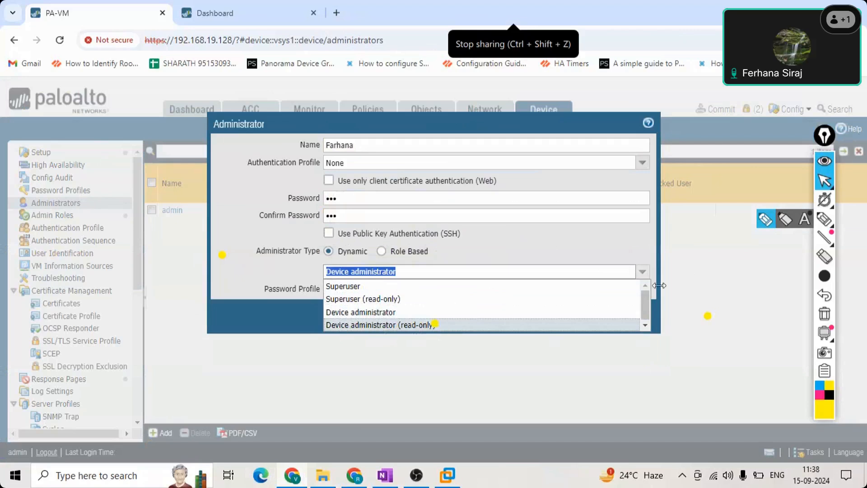
pyautogui.click(540, 252)
pyautogui.click(421, 272)
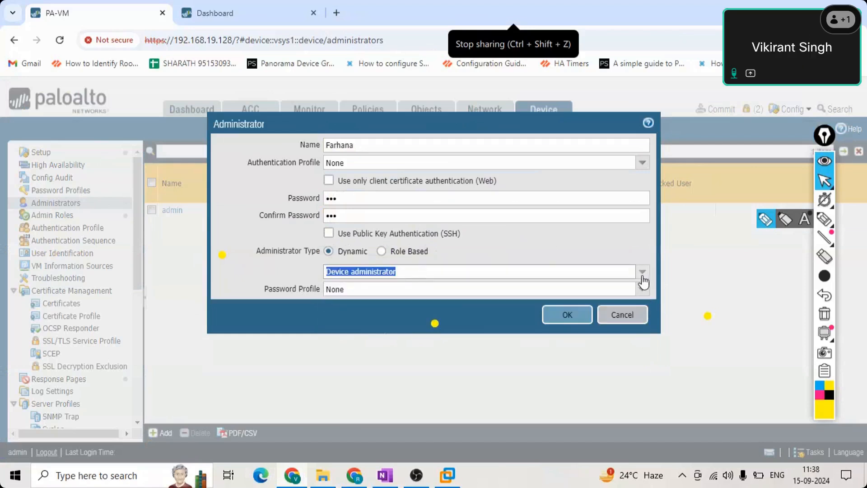
pyautogui.click(643, 276)
pyautogui.click(403, 299)
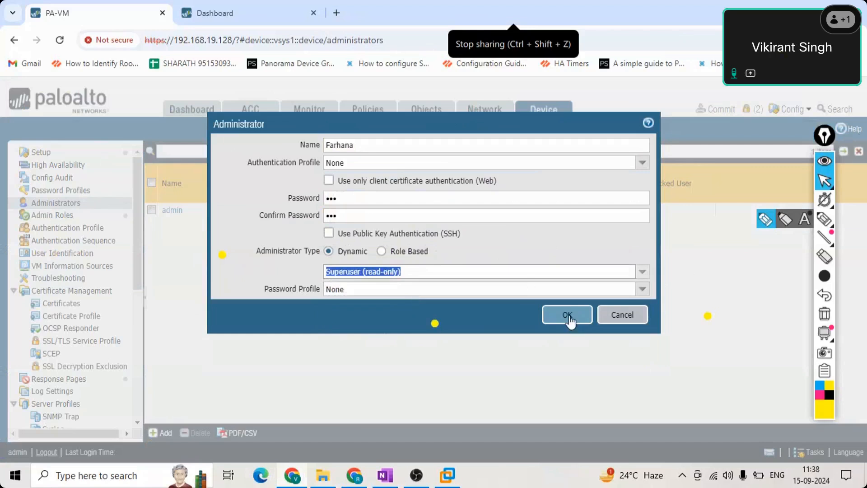
pyautogui.doubleClick(363, 147)
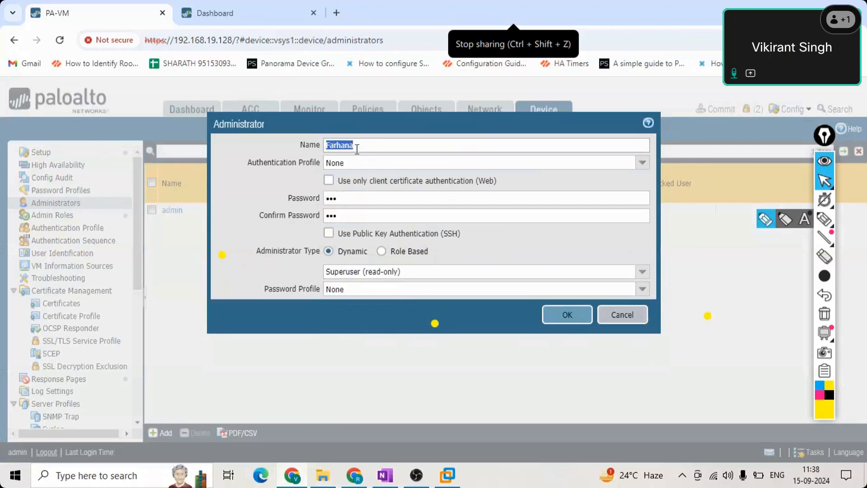
pyautogui.click(572, 315)
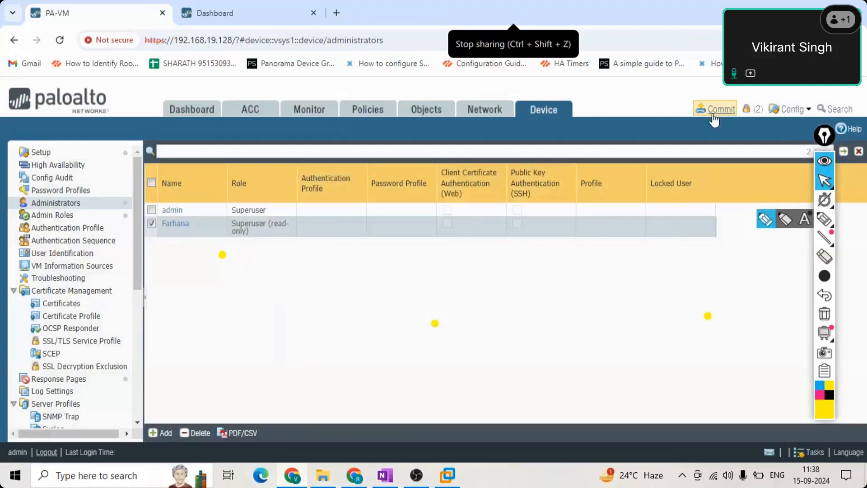
# - Preview the pending configuration diff showing the added read-only administrator
pyautogui.click(721, 110)
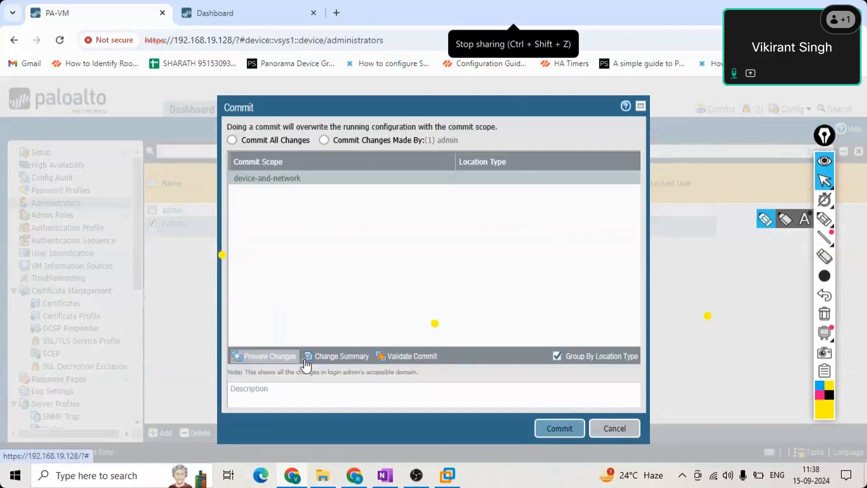
pyautogui.click(270, 356)
pyautogui.click(487, 297)
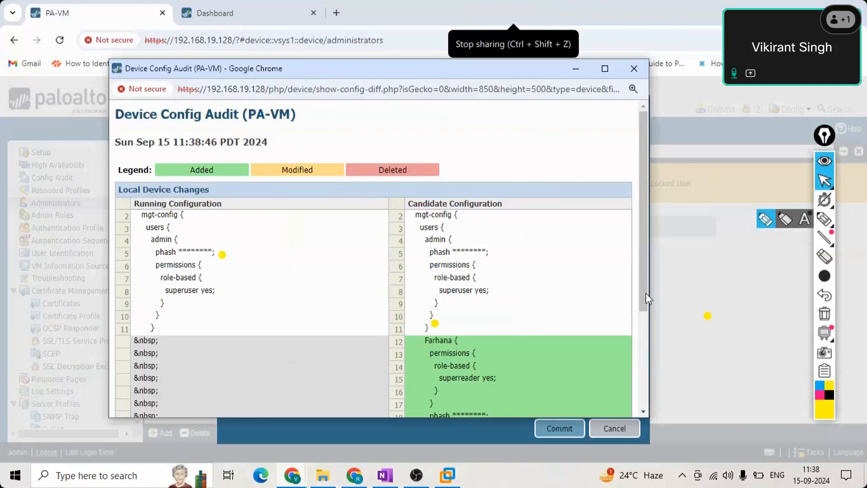
pyautogui.scroll(-4, 646, 299)
pyautogui.scroll(4, 642, 261)
pyautogui.moveTo(645, 213)
pyautogui.mouseDown()
pyautogui.moveTo(663, 360)
pyautogui.moveTo(653, 214)
pyautogui.mouseUp()
pyautogui.click(614, 429)
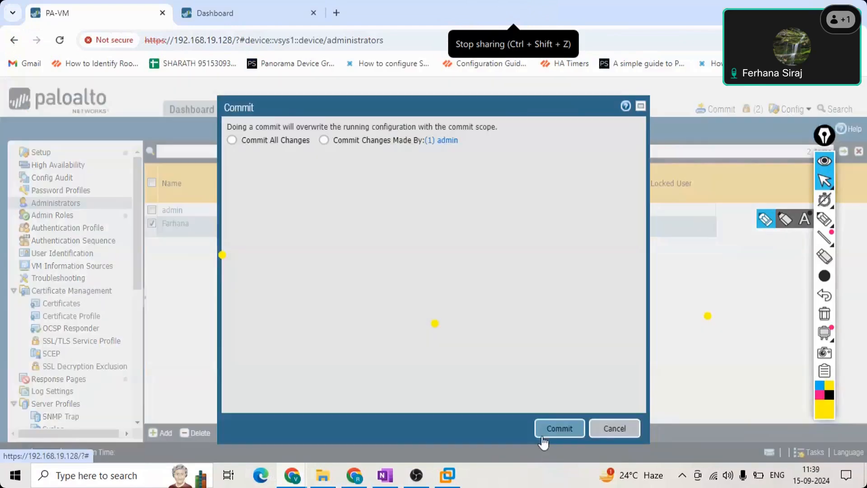
# - Commit the changes to the firewall and close the commit status report
pyautogui.click(559, 429)
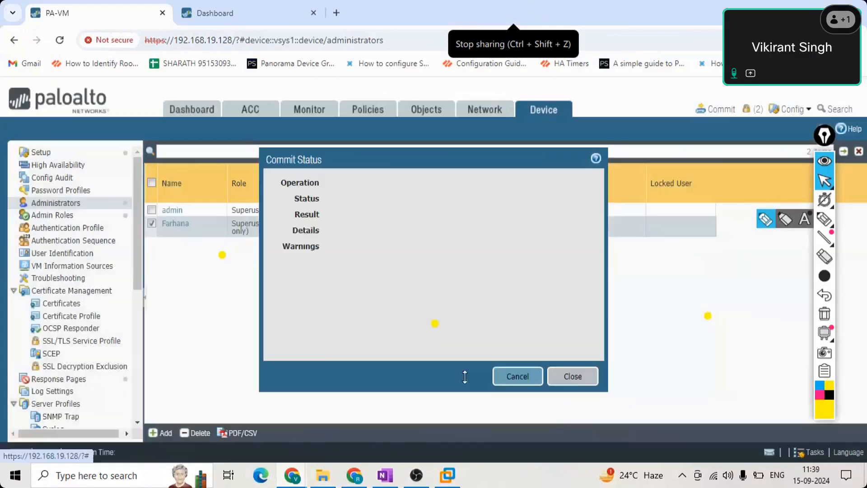
pyautogui.click(571, 373)
pyautogui.click(719, 112)
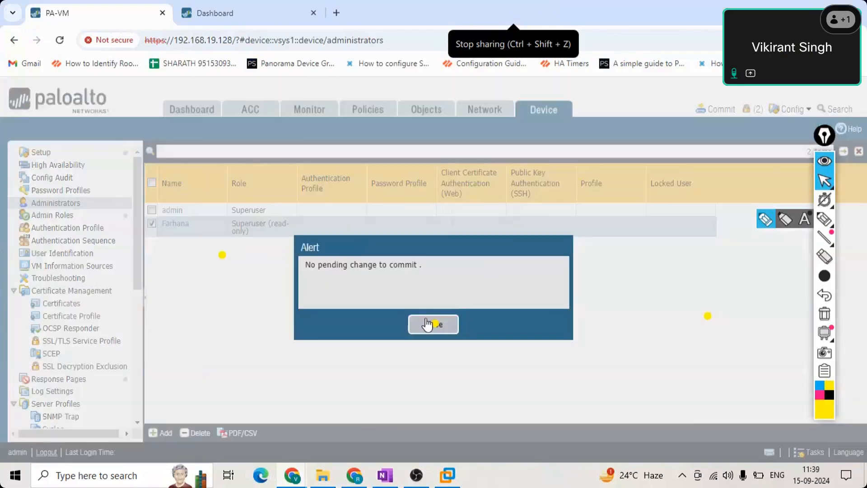
pyautogui.click(427, 319)
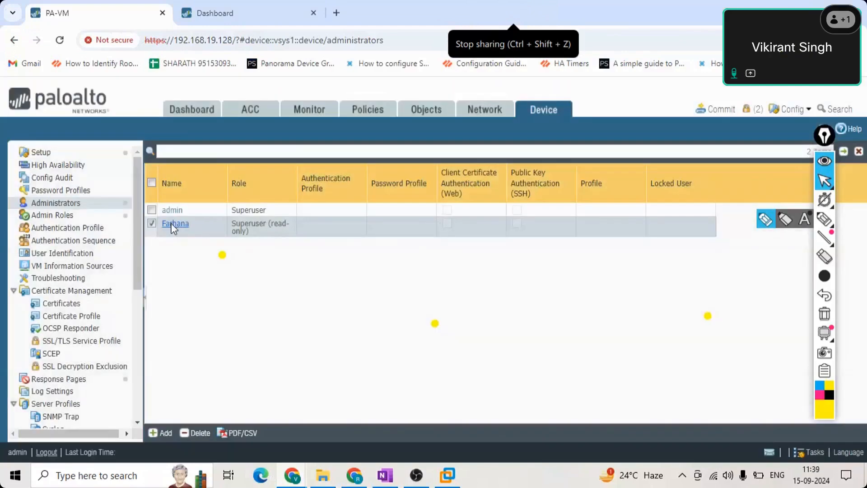
pyautogui.click(171, 225)
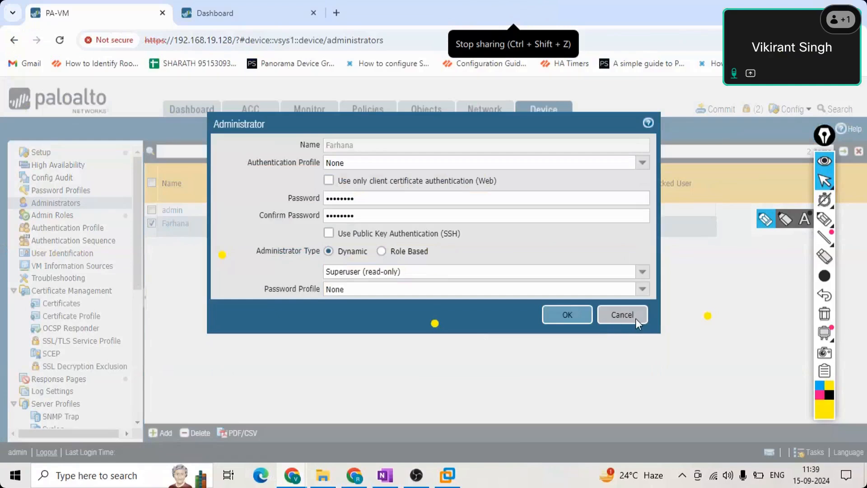
pyautogui.click(636, 318)
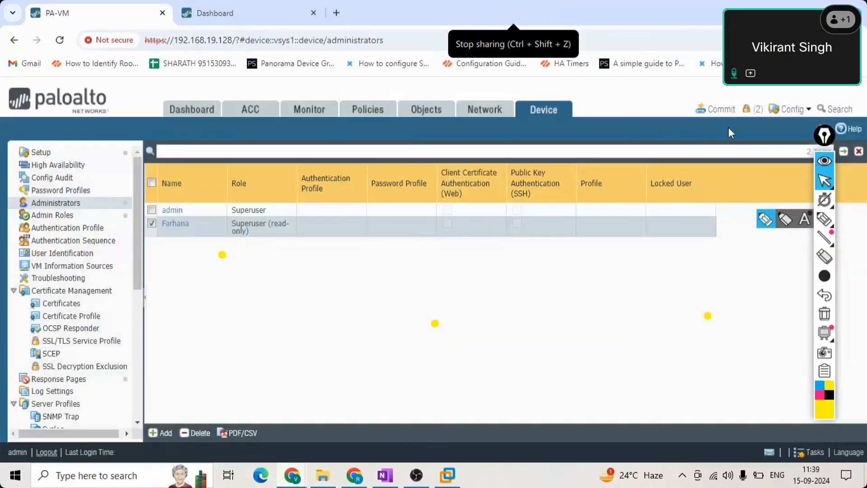
pyautogui.click(791, 112)
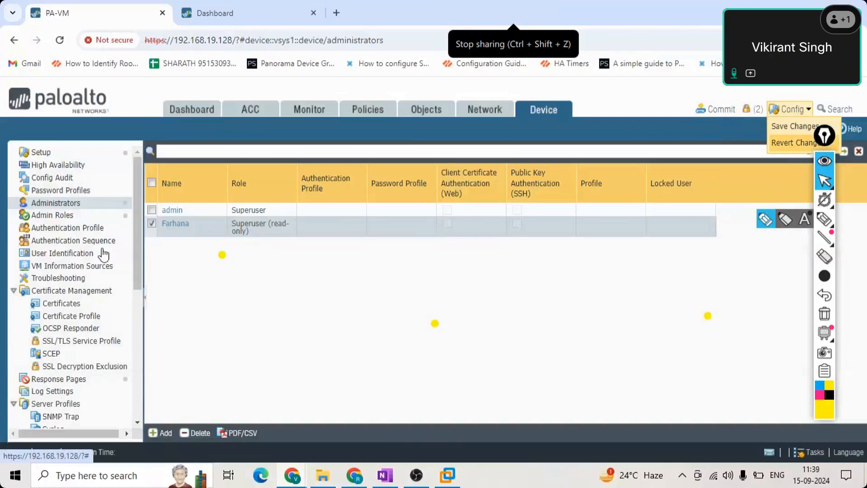
pyautogui.click(422, 286)
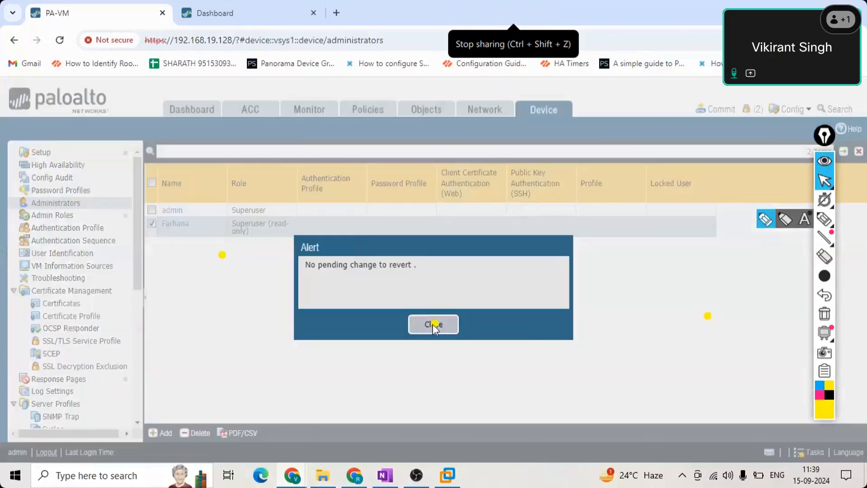
pyautogui.click(434, 324)
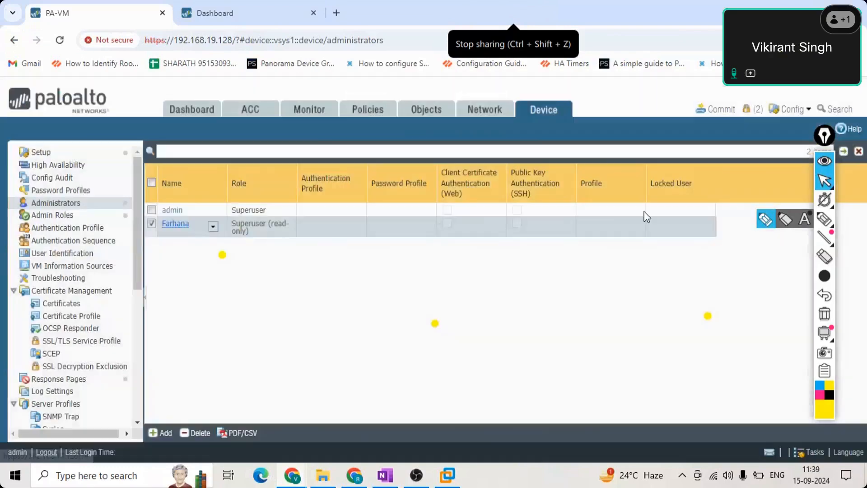
pyautogui.click(714, 115)
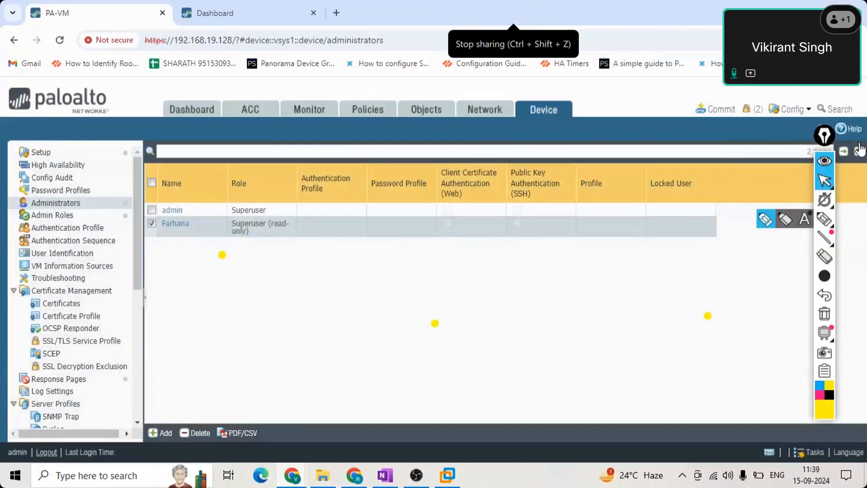
# - Log out of the admin session and try logging in with the new administrator's username and password
pyautogui.click(47, 452)
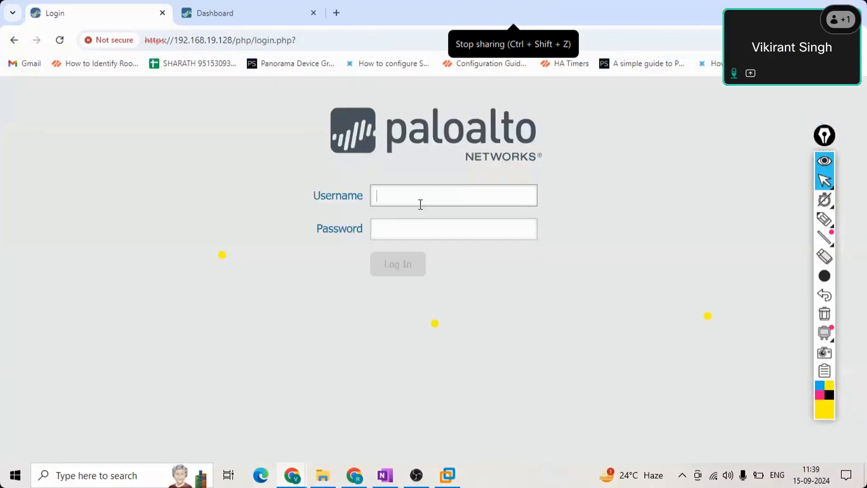
pyautogui.write('a')
pyautogui.press('BackSpace')
pyautogui.write('farhana')
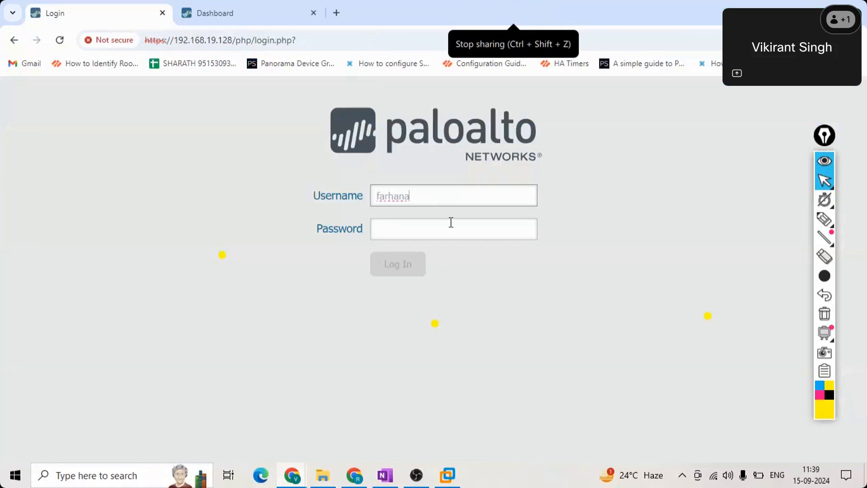
pyautogui.click(450, 224)
pyautogui.write('•••')
pyautogui.click(407, 276)
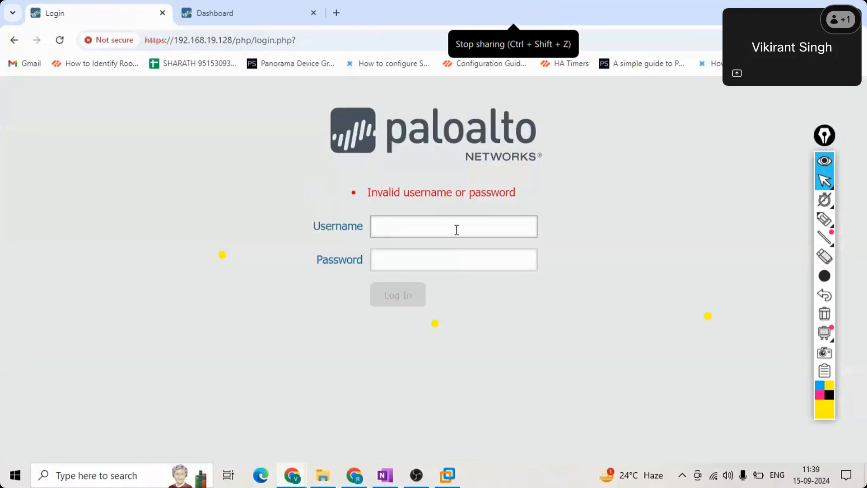
# - Retry the login with the new read-only administrator's credentials after the invalid-login error
pyautogui.write('Farhana')
pyautogui.press('Tab')
pyautogui.write('***')
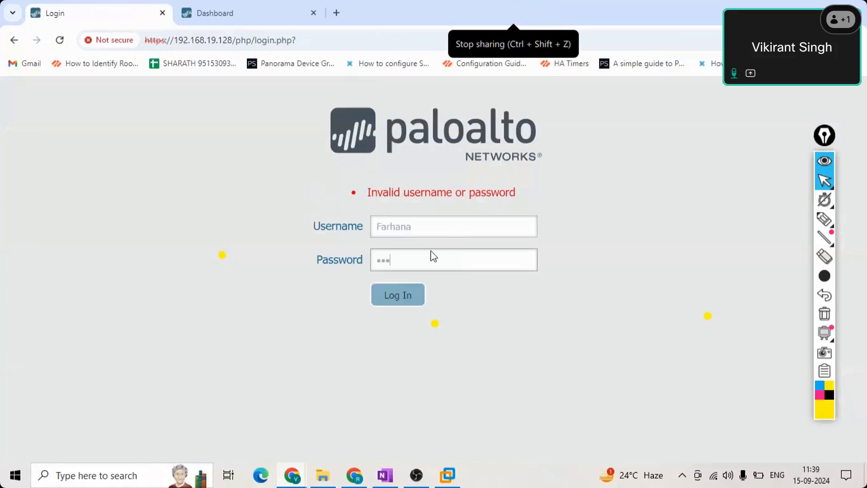
pyautogui.click(409, 301)
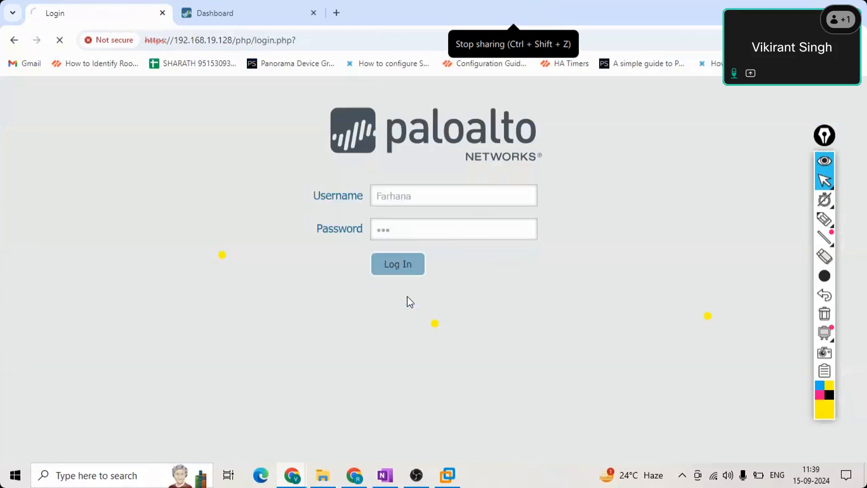
pyautogui.click(448, 475)
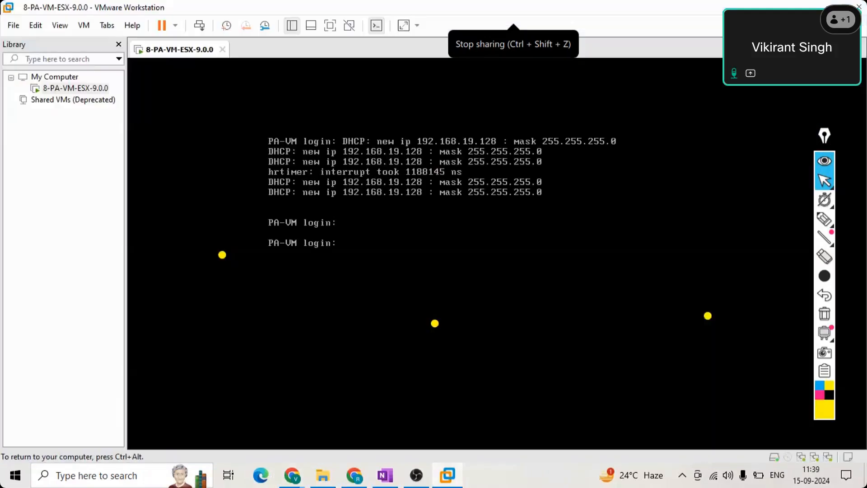
# - Sign in to the PA-VM console as admin, then release input and check the browser before returning
pyautogui.write('admin')
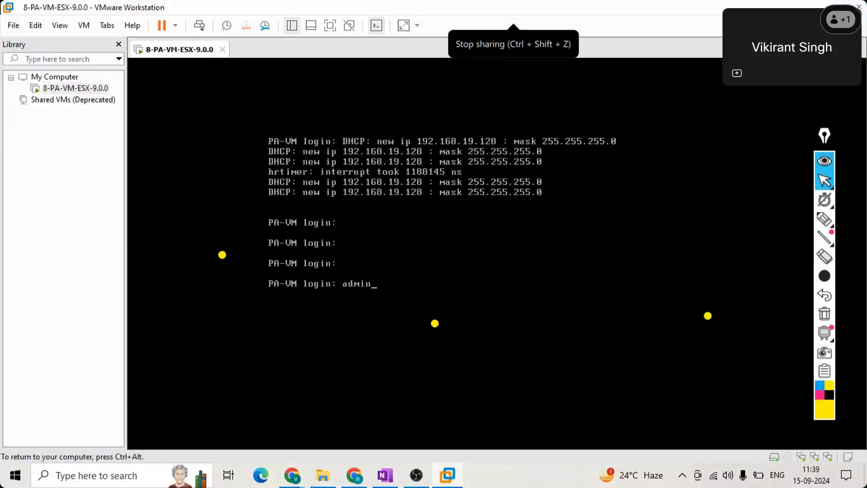
pyautogui.press('Return')
pyautogui.press('Return')
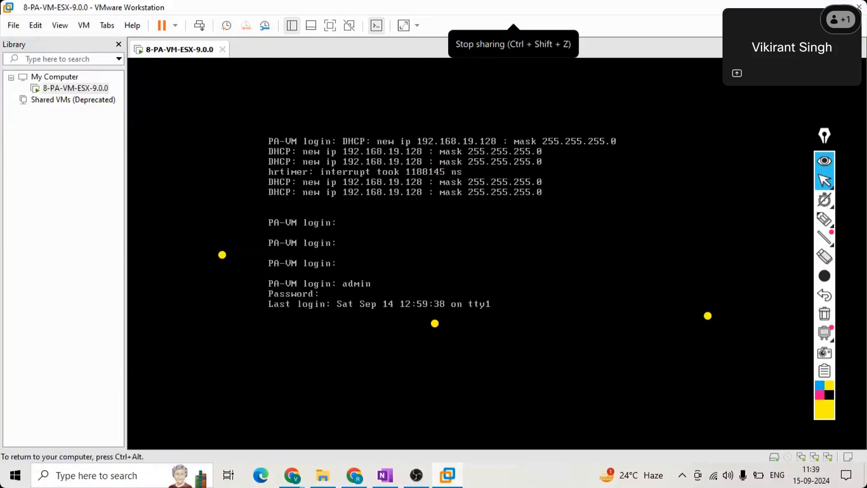
pyautogui.hotkey('ctrl', 'alt')
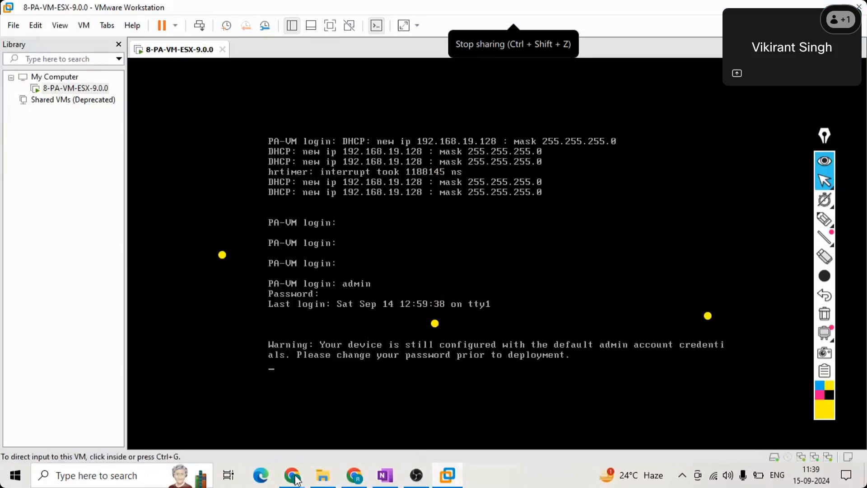
pyautogui.moveTo(294, 477)
pyautogui.click(280, 421)
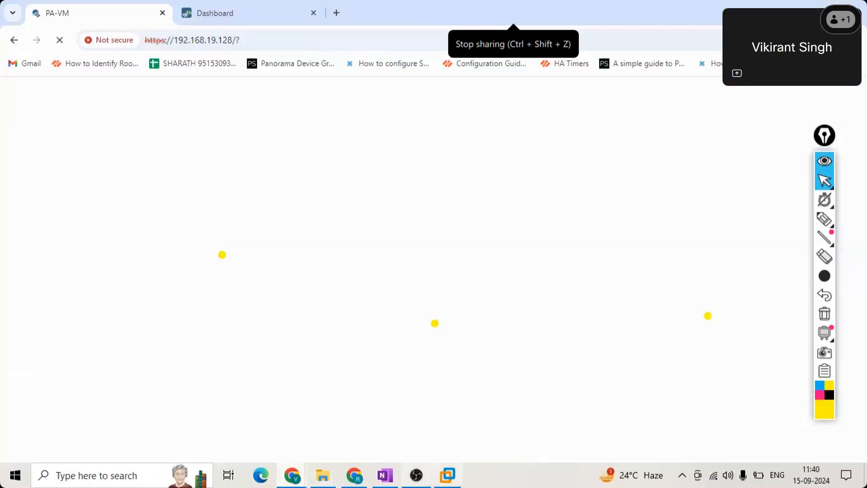
pyautogui.click(447, 475)
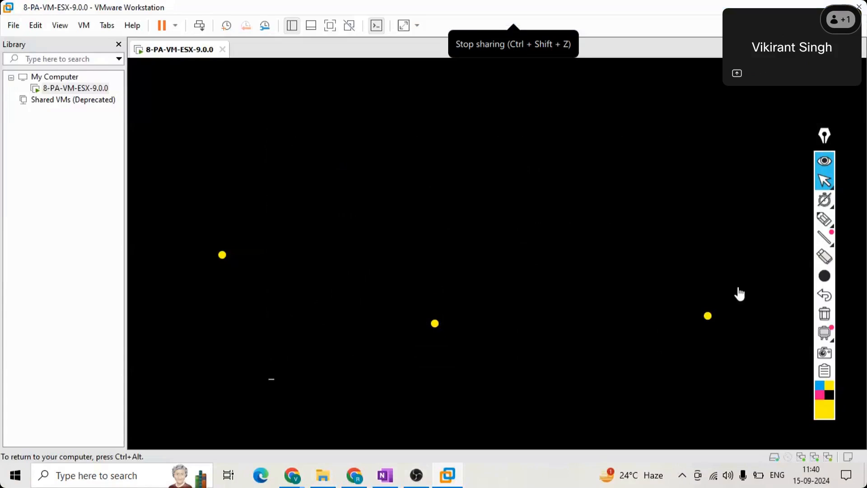
# - Erase the yellow screen annotations, print fresh console prompts, and glance at the PA-VM browser tab
pyautogui.hotkey('ctrl', 'alt')
pyautogui.click(825, 257)
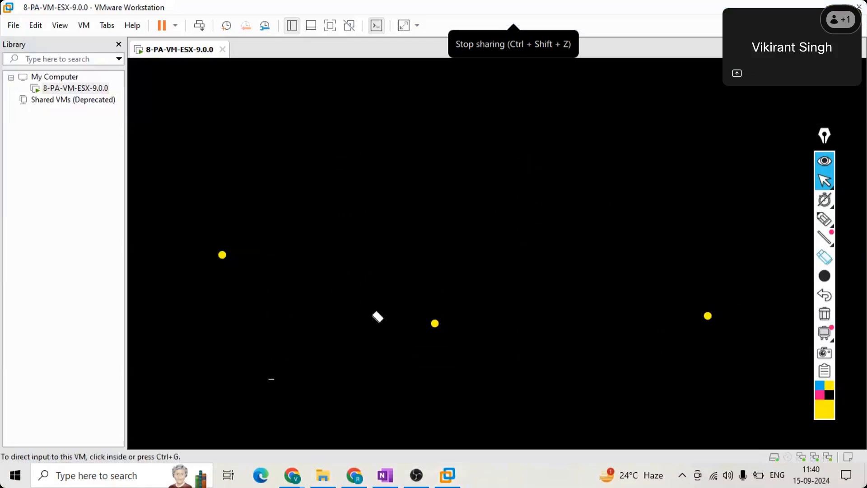
pyautogui.click(222, 254)
pyautogui.click(434, 323)
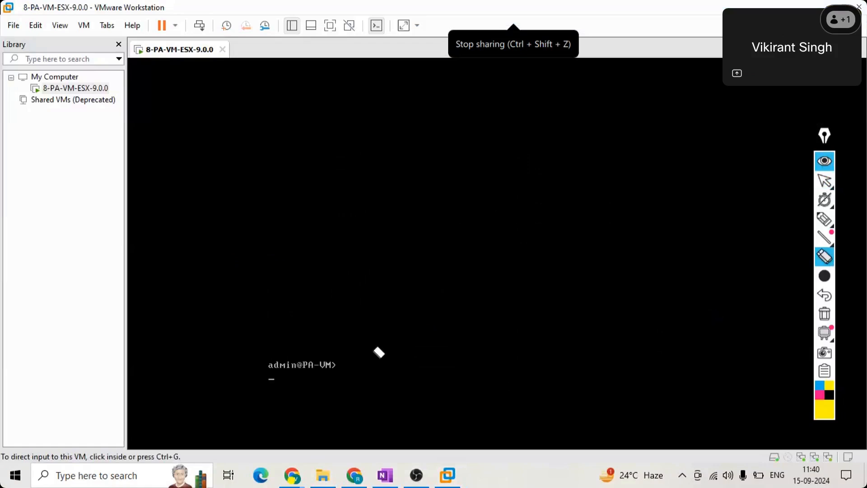
pyautogui.press('Return')
pyautogui.press('Return')
pyautogui.press('Return')
pyautogui.press('Return')
pyautogui.press('Return')
pyautogui.press('Return')
pyautogui.press('Return')
pyautogui.press('Return')
pyautogui.press('Return')
pyautogui.press('Return')
pyautogui.press('Return')
pyautogui.press('Return')
pyautogui.press('Return')
pyautogui.press('Return')
pyautogui.press('Return')
pyautogui.press('Return')
pyautogui.press('Return')
pyautogui.press('Return')
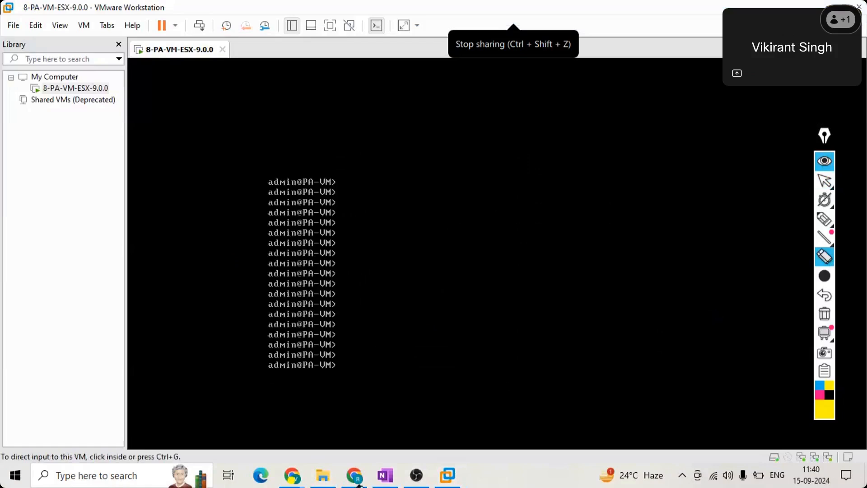
pyautogui.press('Return')
pyautogui.press('Return')
pyautogui.press('Return')
pyautogui.press('Return')
pyautogui.press('Return')
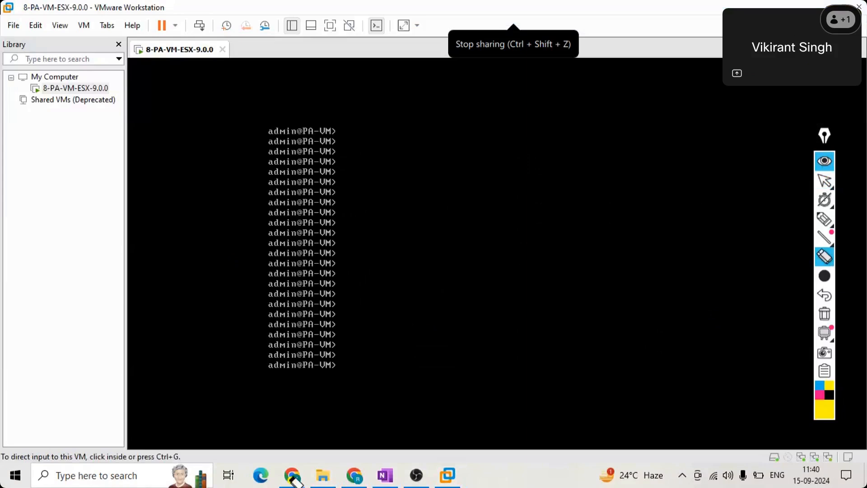
pyautogui.click(824, 185)
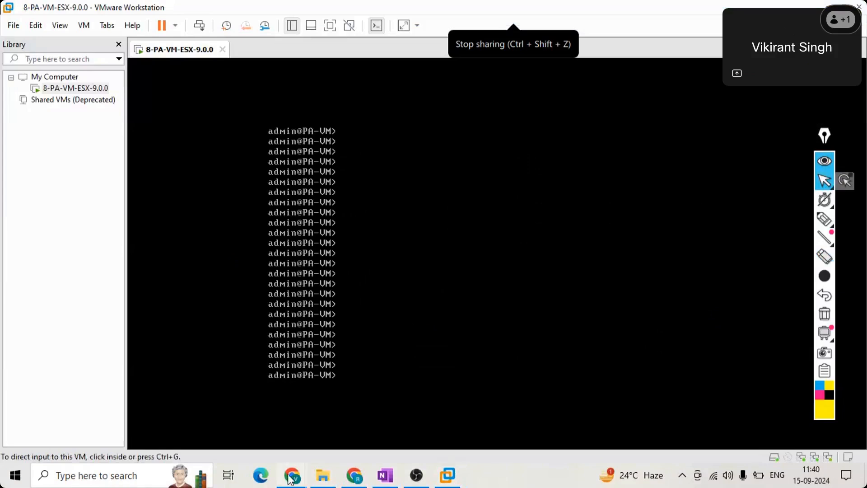
pyautogui.moveTo(292, 478)
pyautogui.click(232, 424)
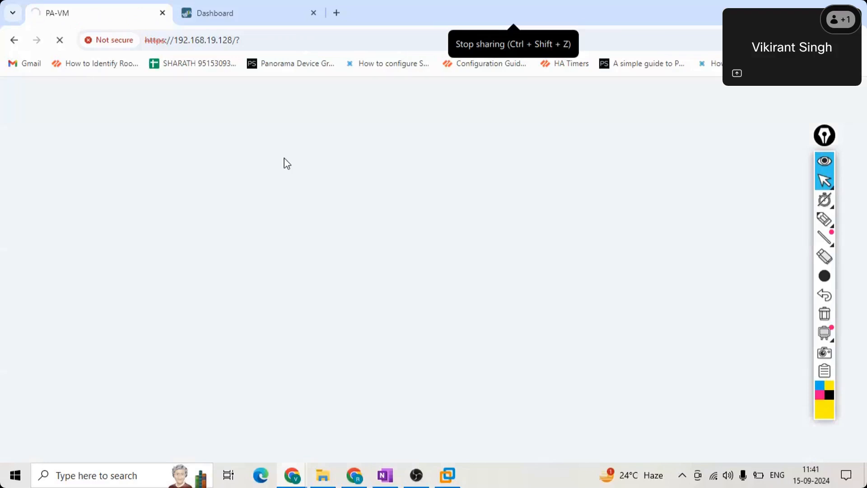
# - Run 'show system info' on the PA-VM console to read management IP 192.168.19.128 and version 9.0.0
pyautogui.click(455, 481)
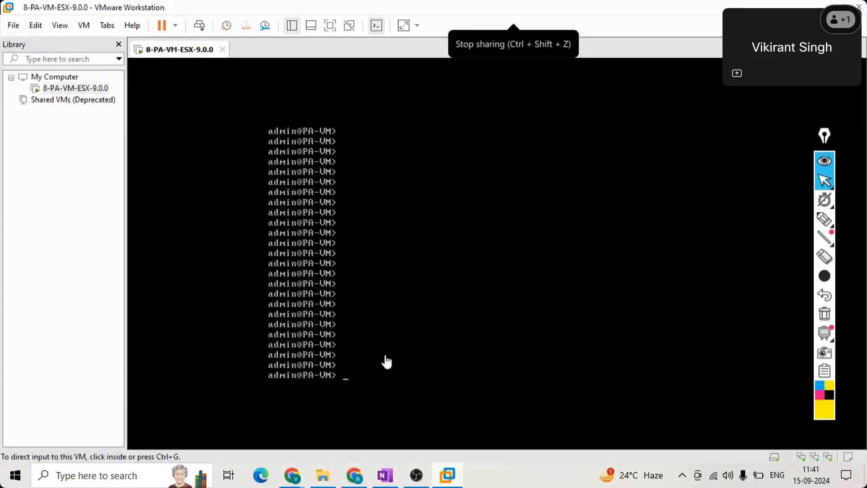
pyautogui.click(452, 280)
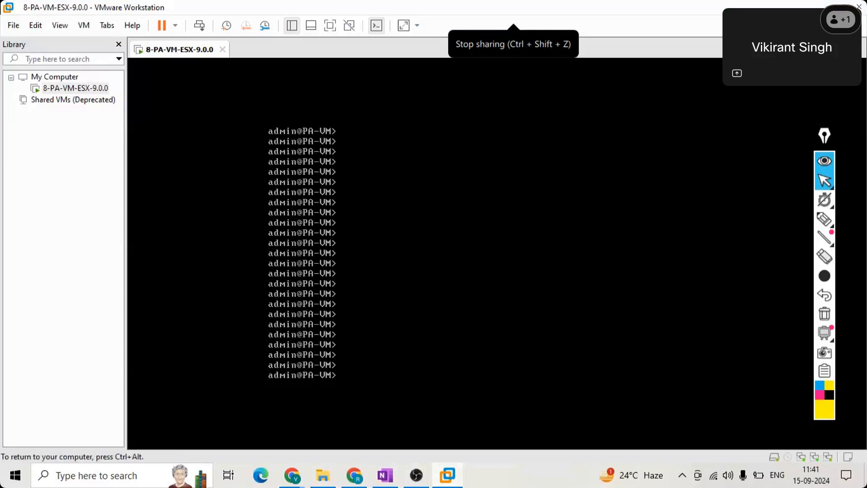
pyautogui.write('show system io')
pyautogui.press('BackSpace')
pyautogui.write('nfo')
pyautogui.press('Return')
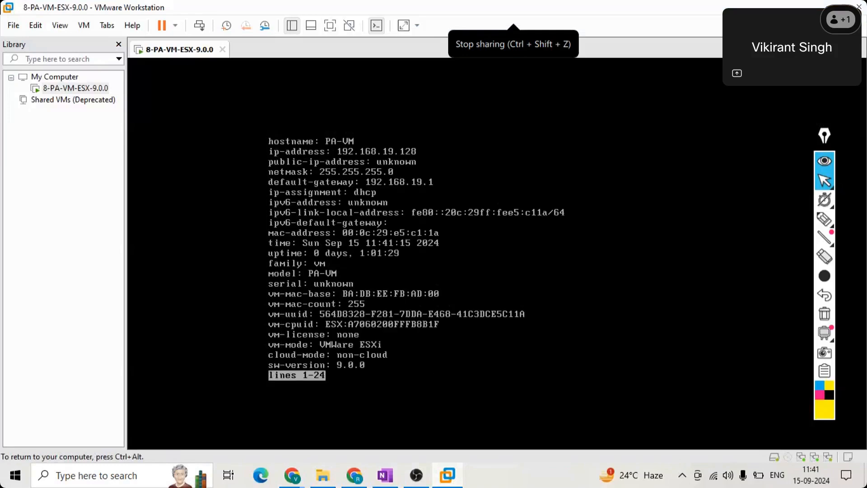
pyautogui.hotkey('ctrl', 'alt')
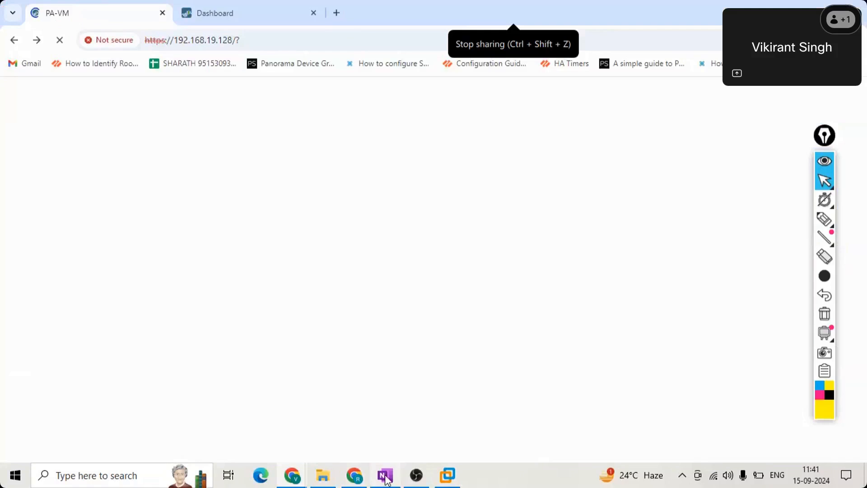
# - Review the account administration notes in OneNote's New Section 15, then minimise OneNote
pyautogui.moveTo(387, 480)
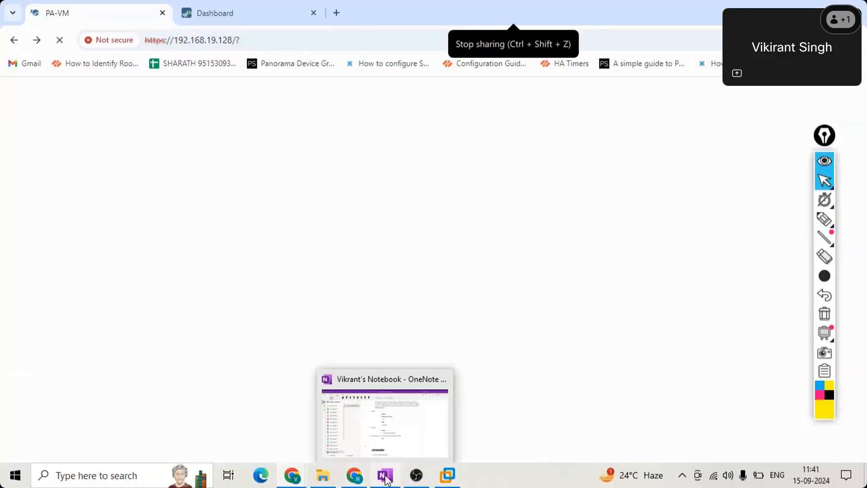
pyautogui.click(386, 478)
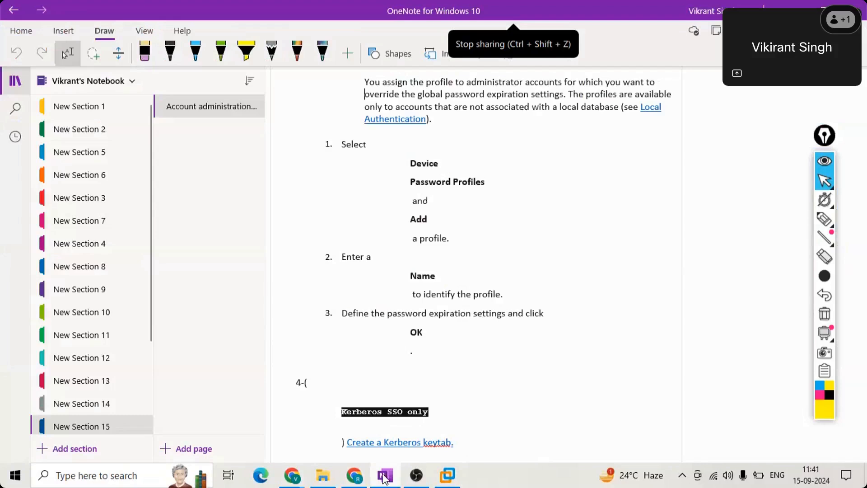
pyautogui.scroll(-2, 113, 338)
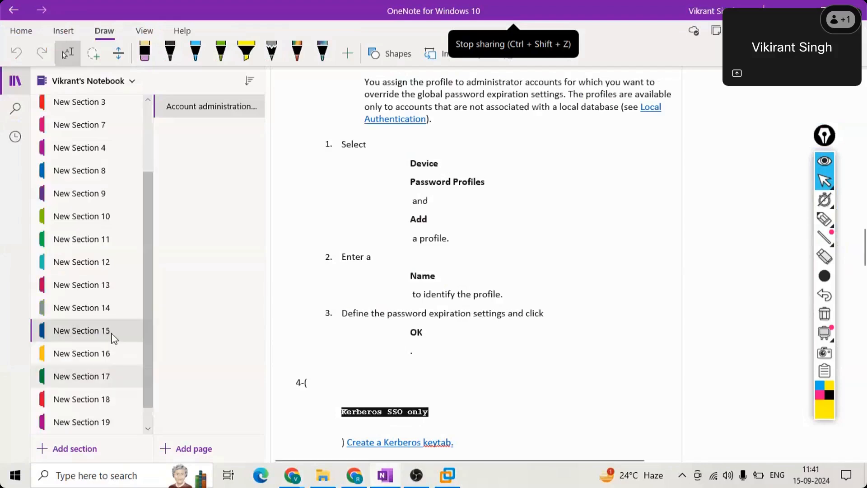
pyautogui.click(112, 335)
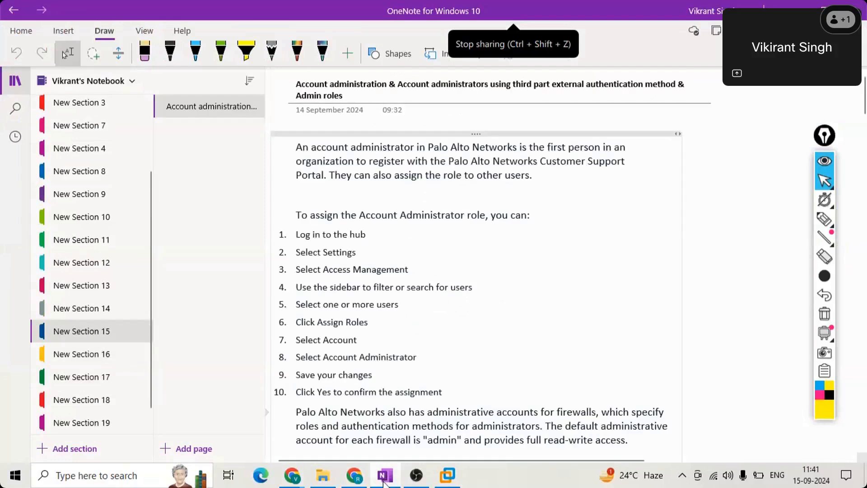
pyautogui.click(384, 482)
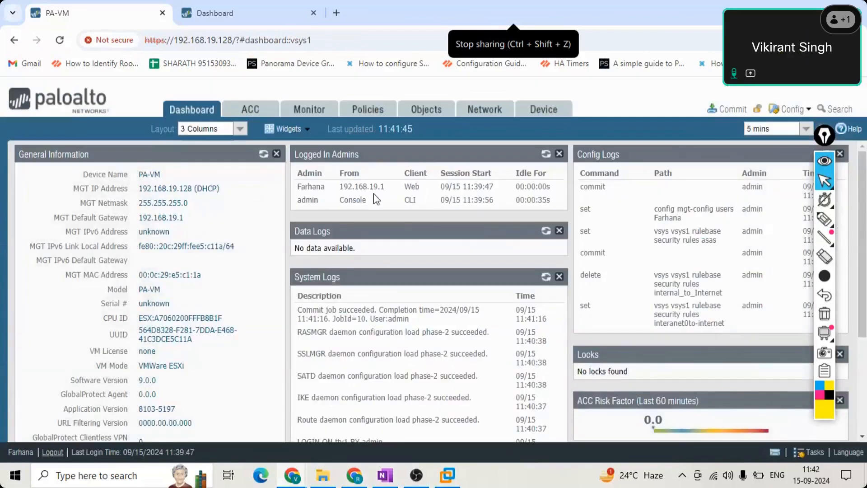
pyautogui.doubleClick(411, 187)
pyautogui.moveTo(336, 206); pyautogui.dragTo(539, 258)
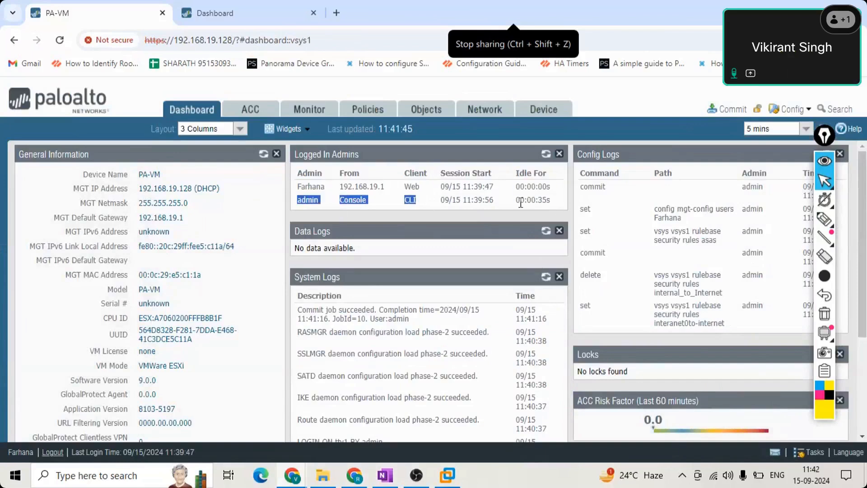
pyautogui.moveTo(521, 203); pyautogui.dragTo(417, 184)
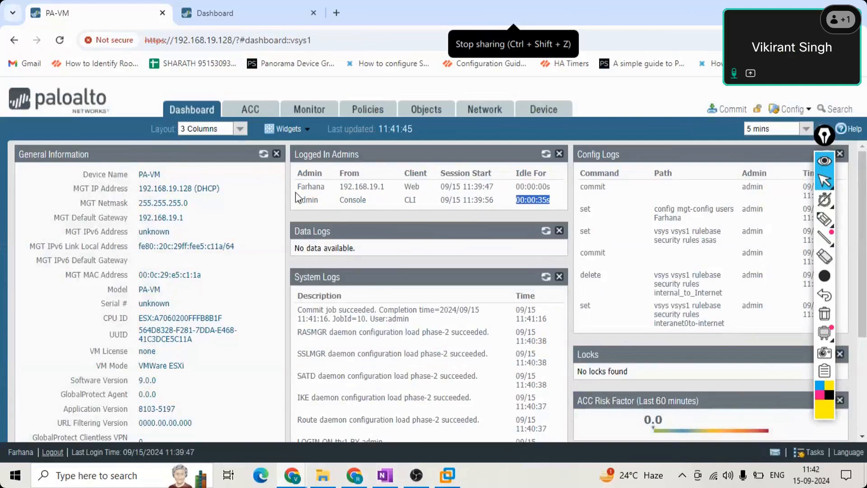
pyautogui.moveTo(295, 193); pyautogui.dragTo(316, 212)
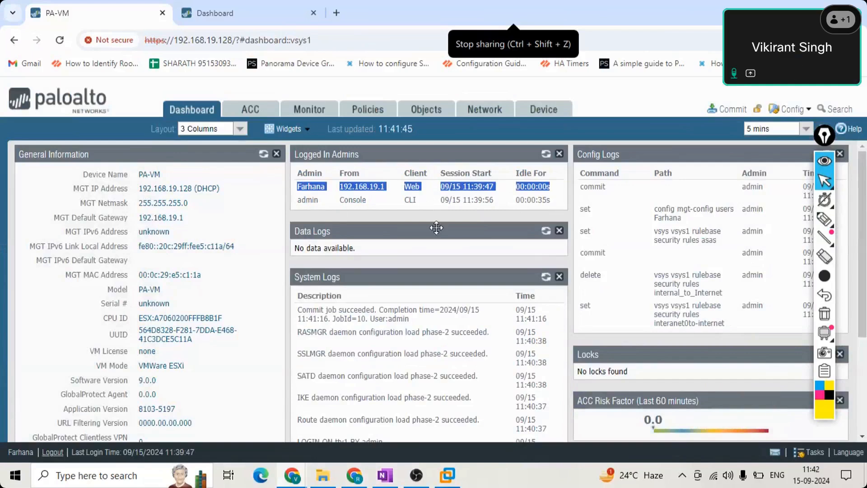
pyautogui.click(435, 267)
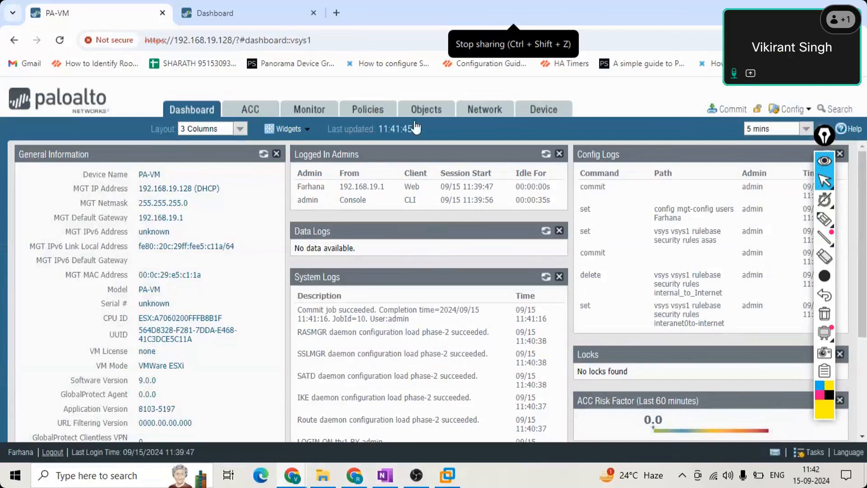
pyautogui.click(369, 111)
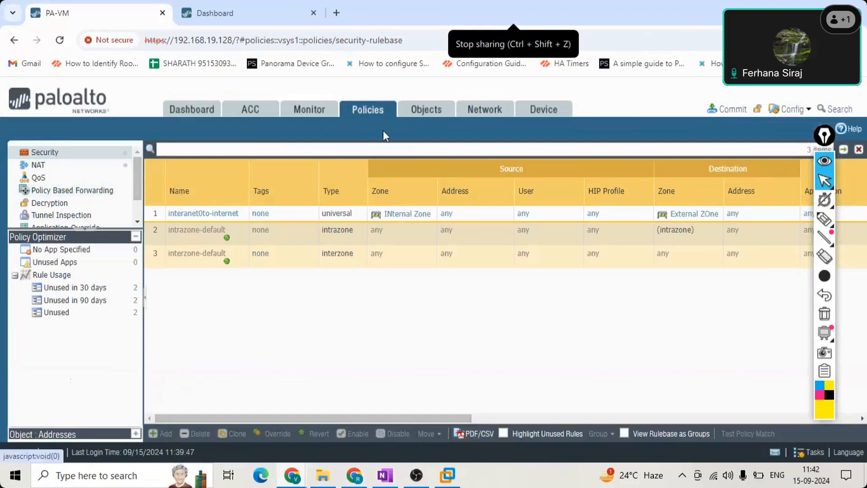
# - Open the empty Addresses list under Objects, drawing and then erasing a yellow highlight near the page bottom
pyautogui.click(423, 111)
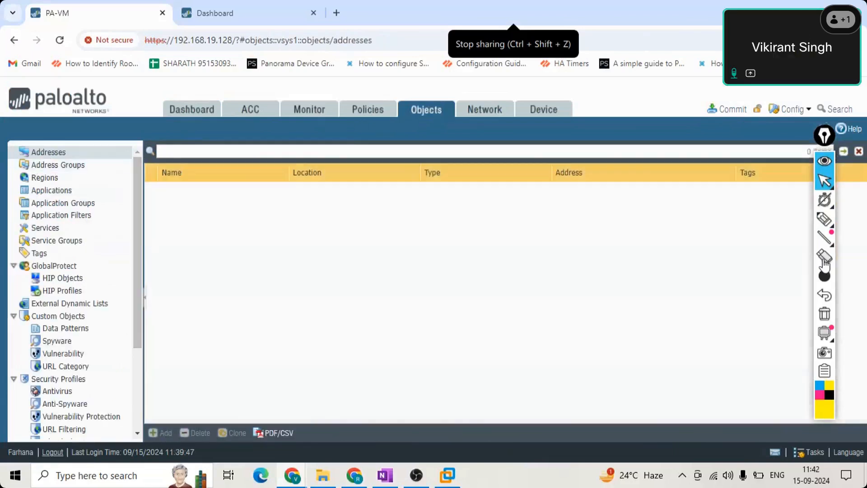
pyautogui.click(825, 257)
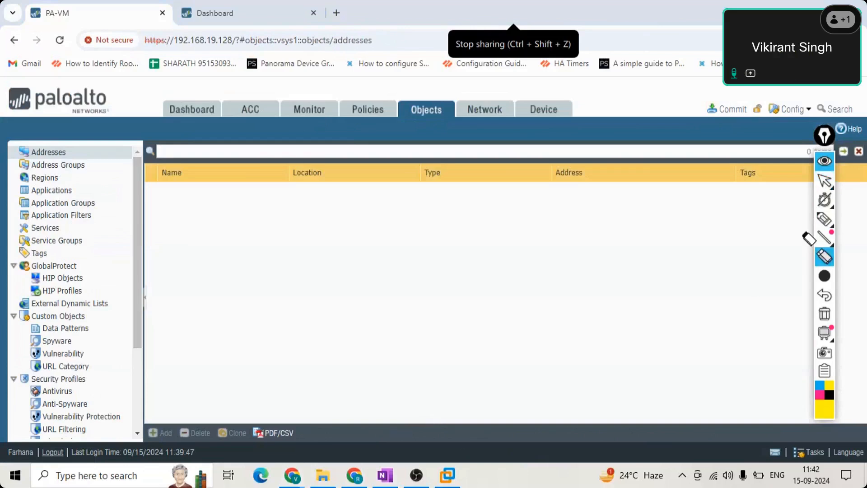
pyautogui.click(825, 220)
pyautogui.click(772, 222)
pyautogui.moveTo(232, 446)
pyautogui.mouseDown()
pyautogui.moveTo(162, 440)
pyautogui.moveTo(170, 399)
pyautogui.mouseUp()
pyautogui.moveTo(237, 425); pyautogui.dragTo(230, 444)
pyautogui.click(825, 257)
pyautogui.click(178, 440)
pyautogui.click(829, 186)
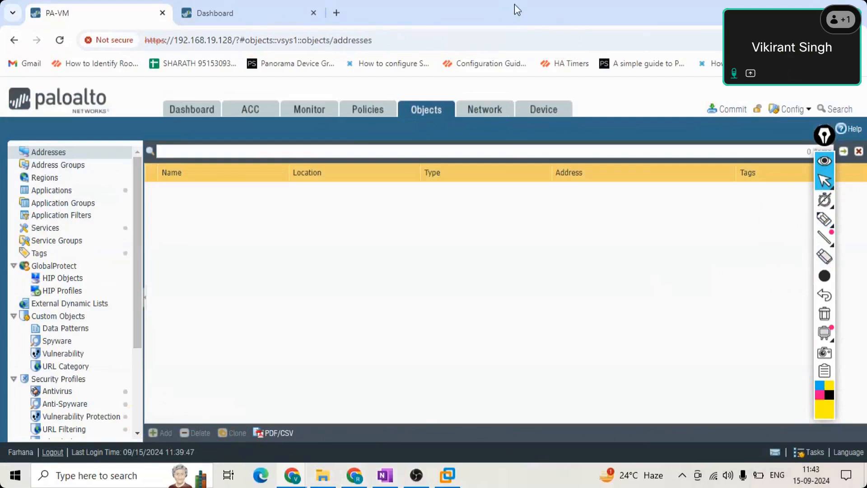
# - Open the custom URL Category objects and scroll through the Objects tree
pyautogui.click(60, 367)
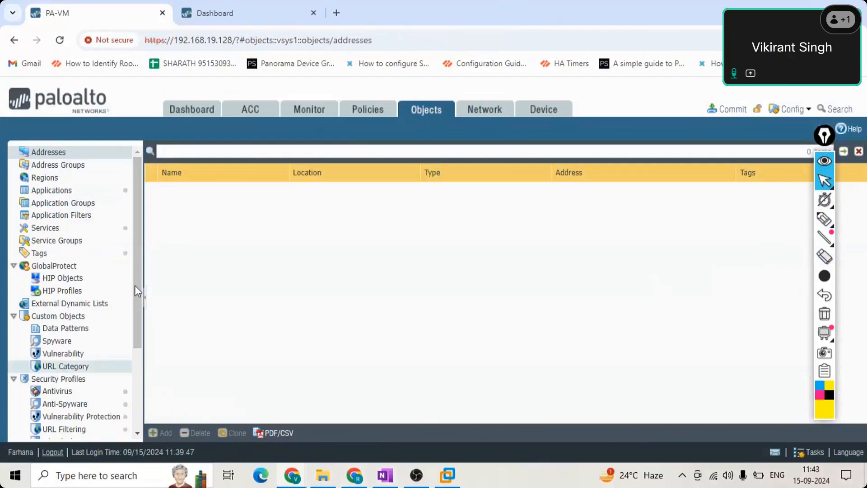
pyautogui.scroll(-5, 135, 394)
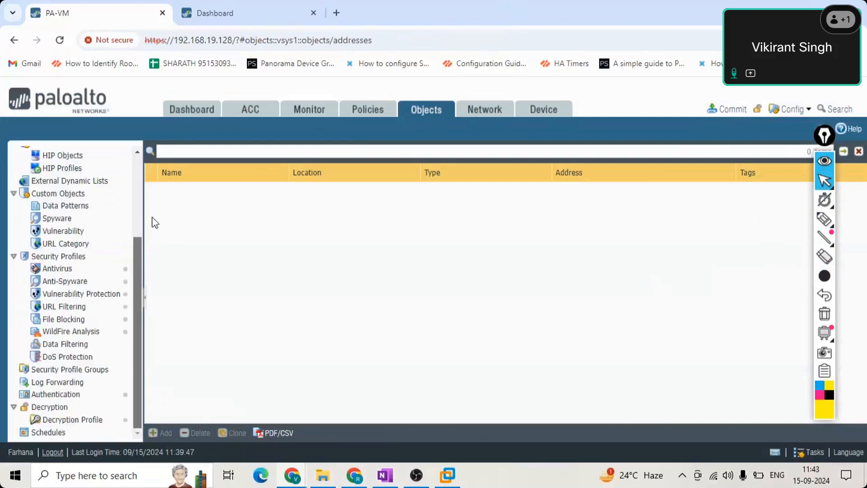
pyautogui.moveTo(152, 217); pyautogui.dragTo(163, 136)
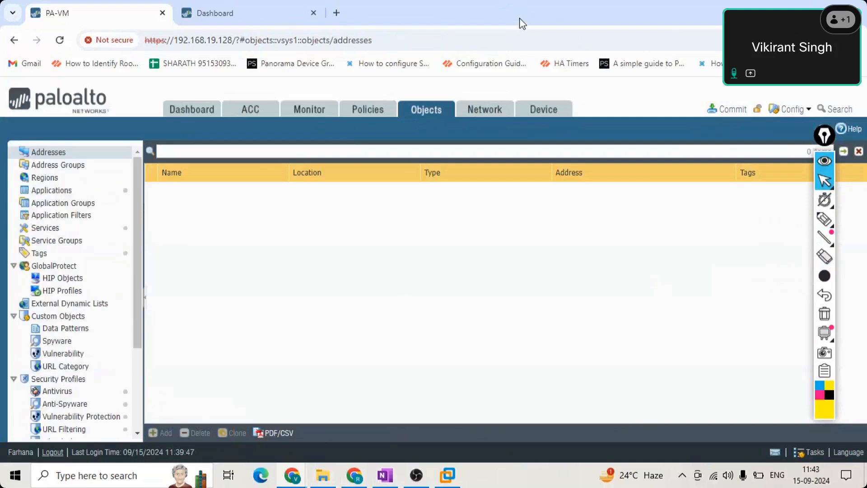